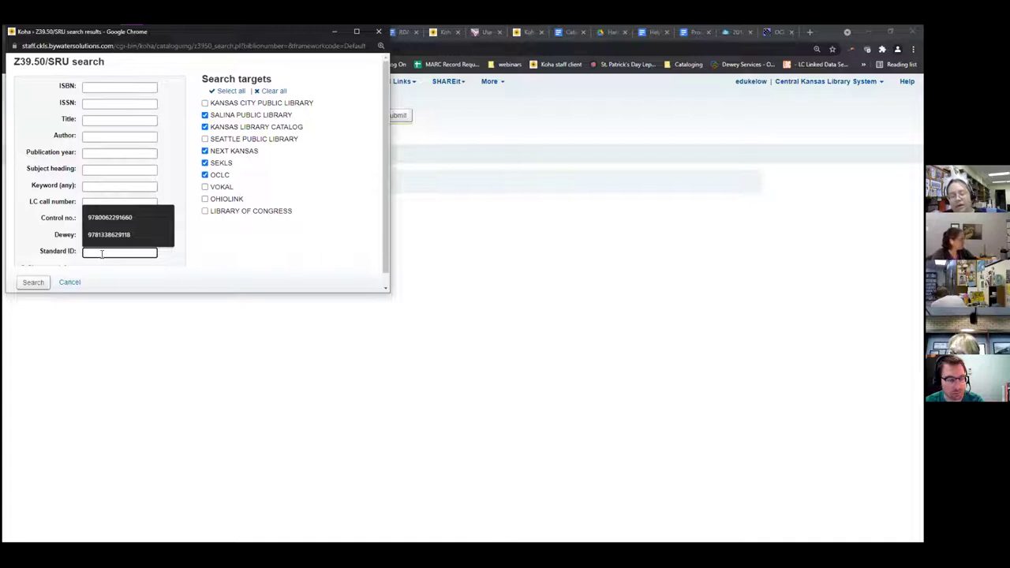
type("9781338629118")
key("Down")
key("Return")
key("Return")
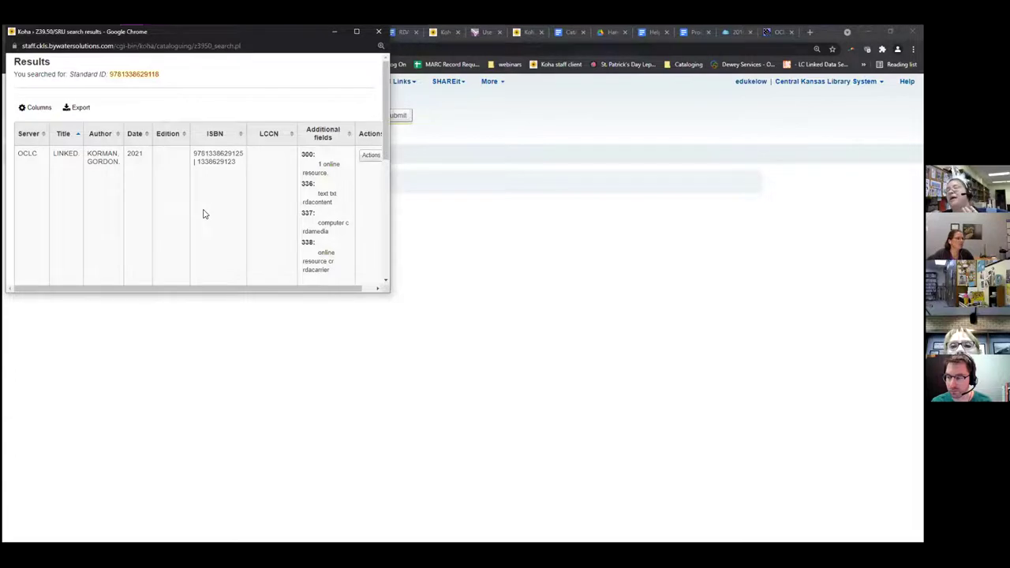
Compare the listed records and open the MARC preview of the OCLC record for the print first edition of Linked
scroll(236, 189, "down", 2)
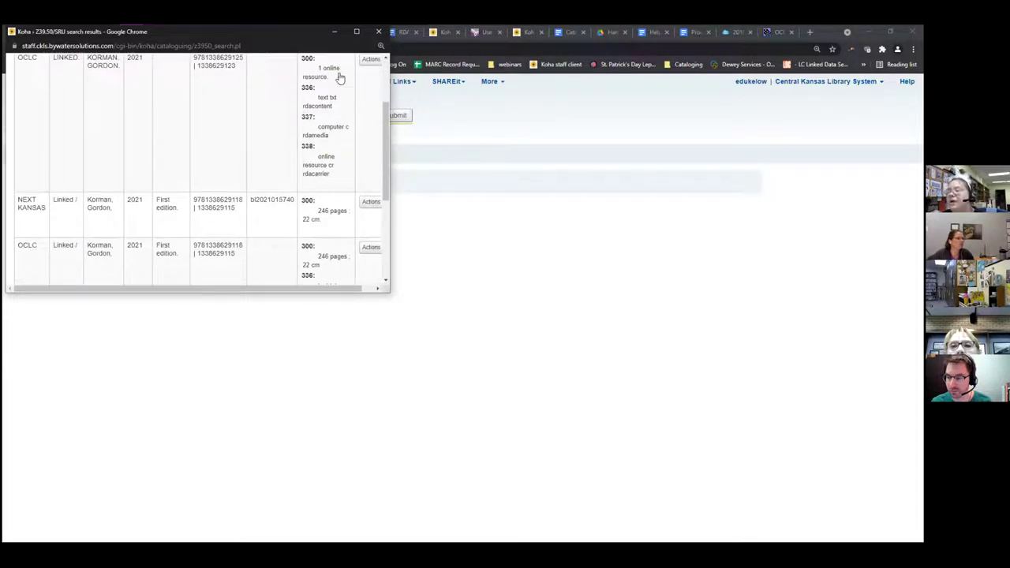
scroll(336, 79, "up", 1)
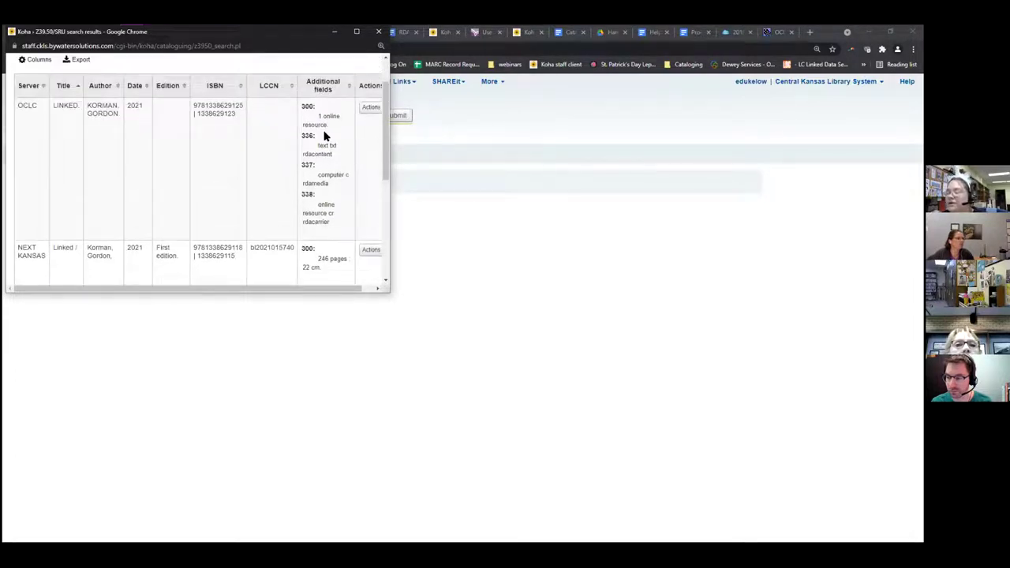
scroll(323, 136, "down", 1)
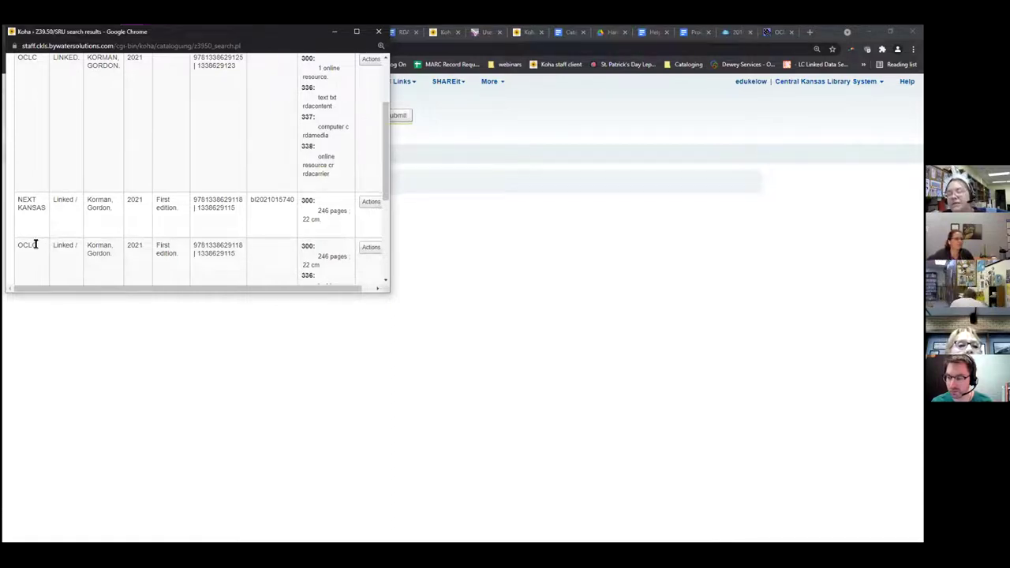
scroll(35, 245, "up", 2)
scroll(35, 248, "down", 1)
scroll(34, 248, "down", 1)
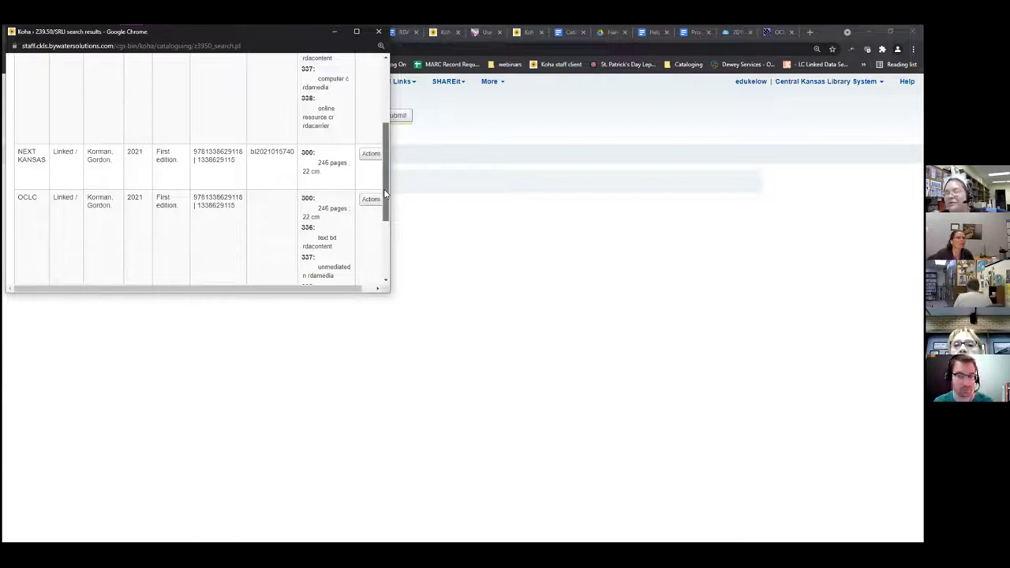
left_click_drag(383, 188, 386, 204)
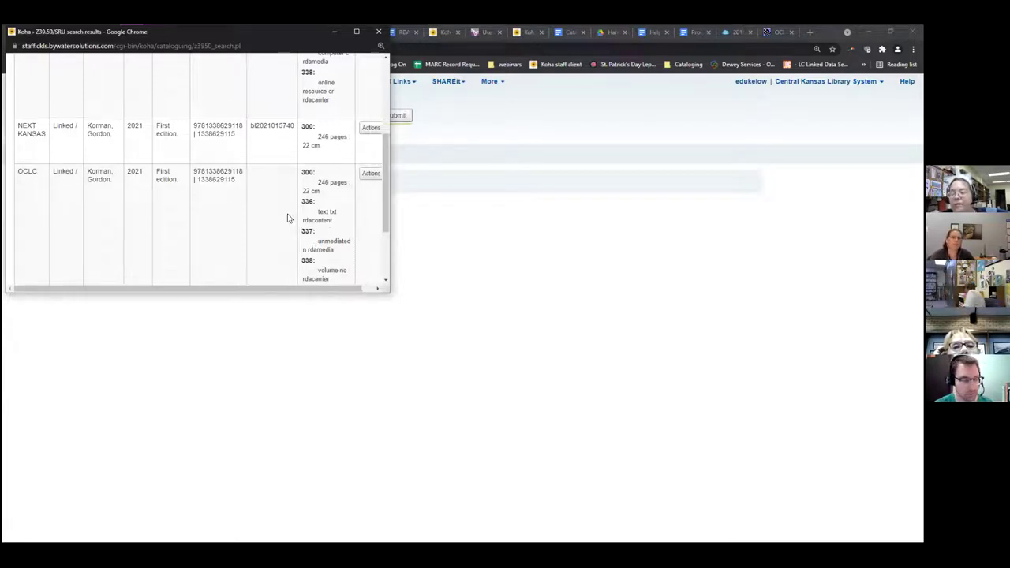
left_click(241, 203)
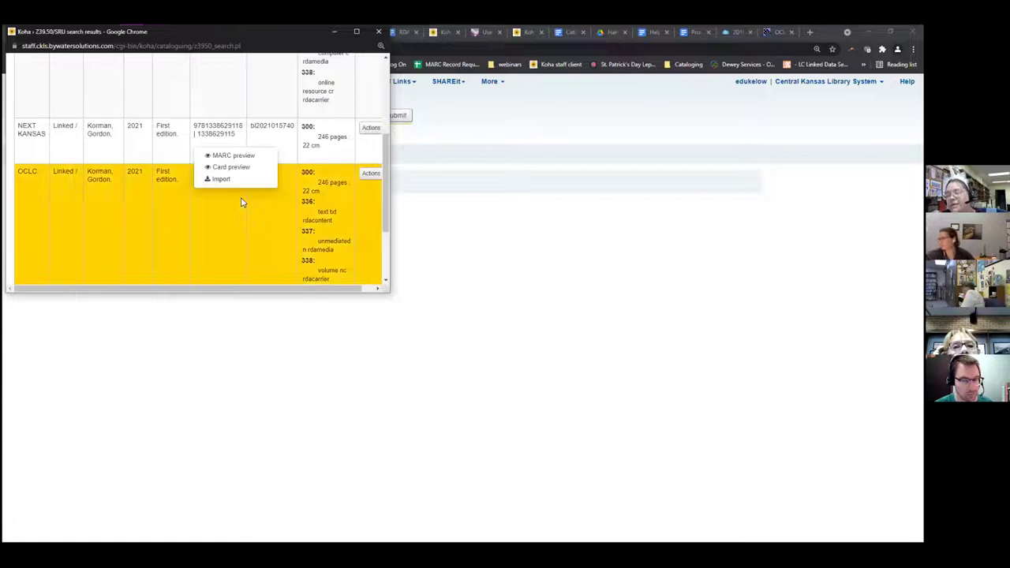
left_click(237, 156)
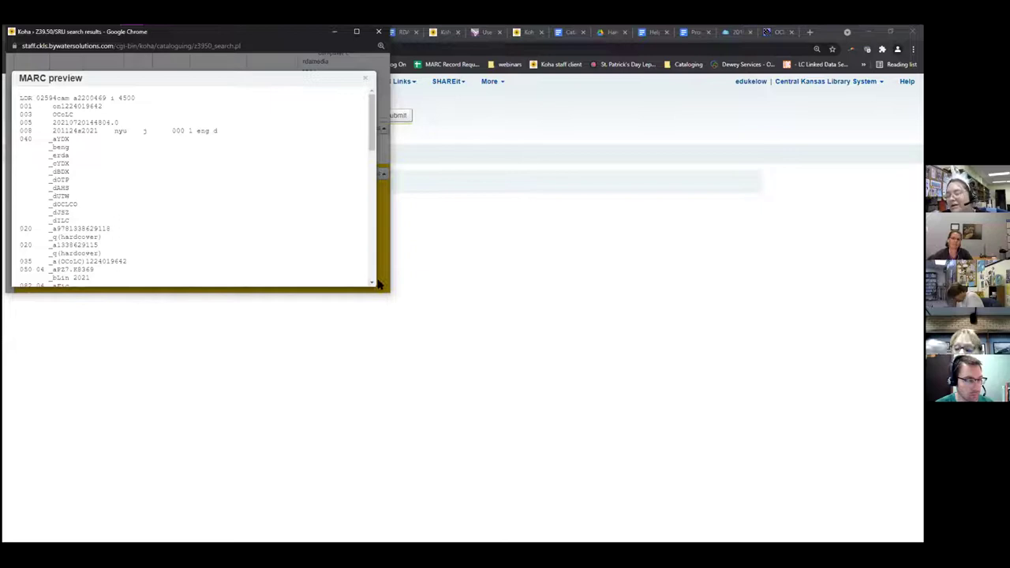
Set the page zoom to 100%, skim the MARC preview down to the 336 field, and close it
key("ctrl+plus")
key("ctrl+plus")
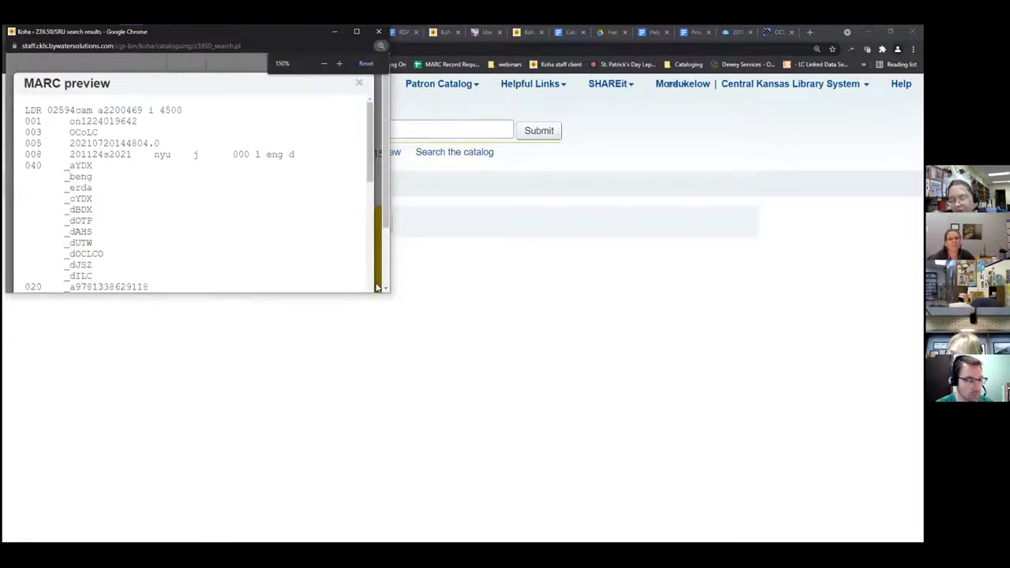
key("ctrl+minus")
key("ctrl+minus")
key("ctrl+minus")
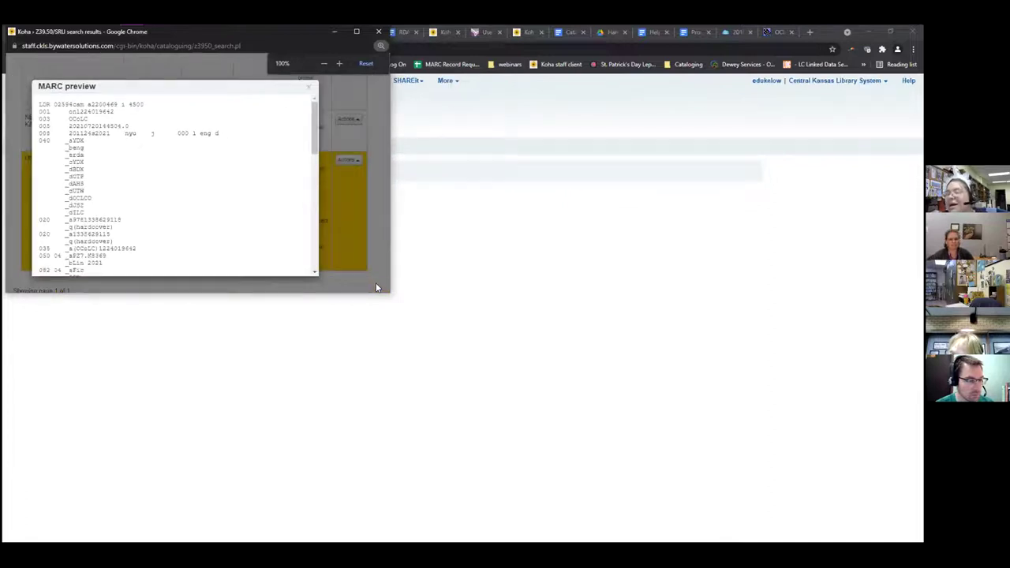
scroll(276, 219, "down", 3)
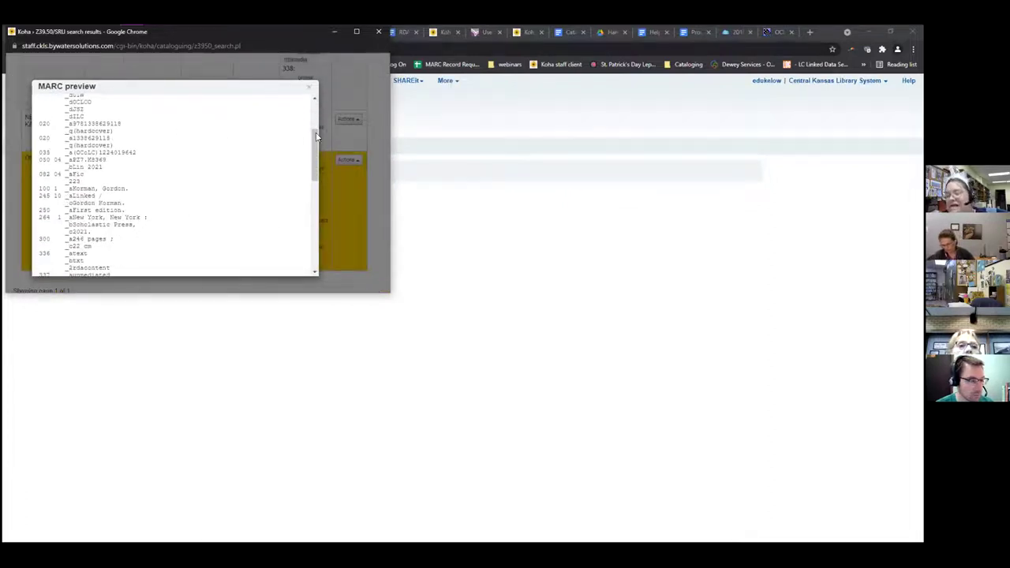
left_click(309, 87)
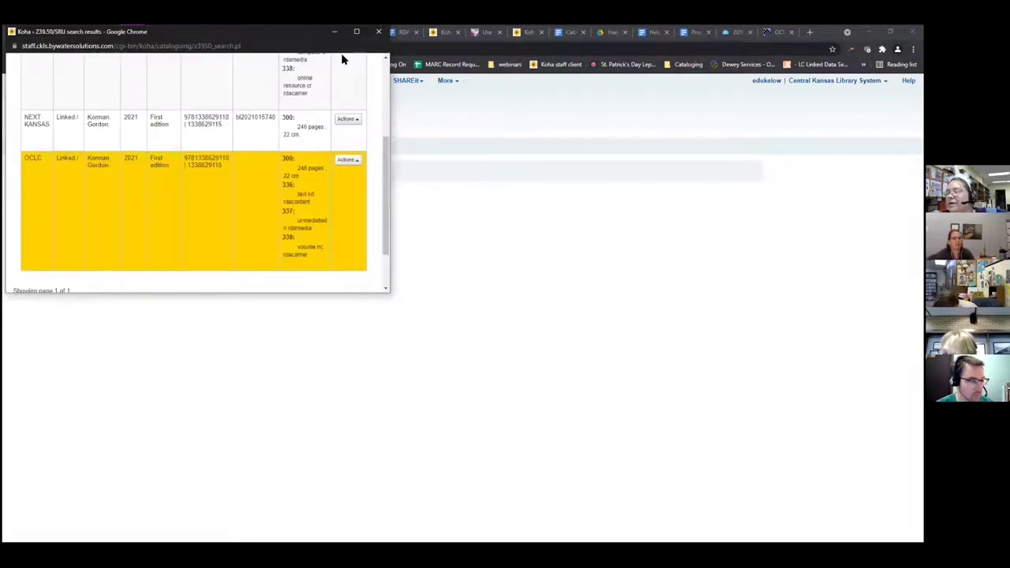
Maximize the Z39.50 results window and reopen the MARC preview of the OCLC print record
left_click(356, 31)
left_click(477, 344)
left_click(483, 285)
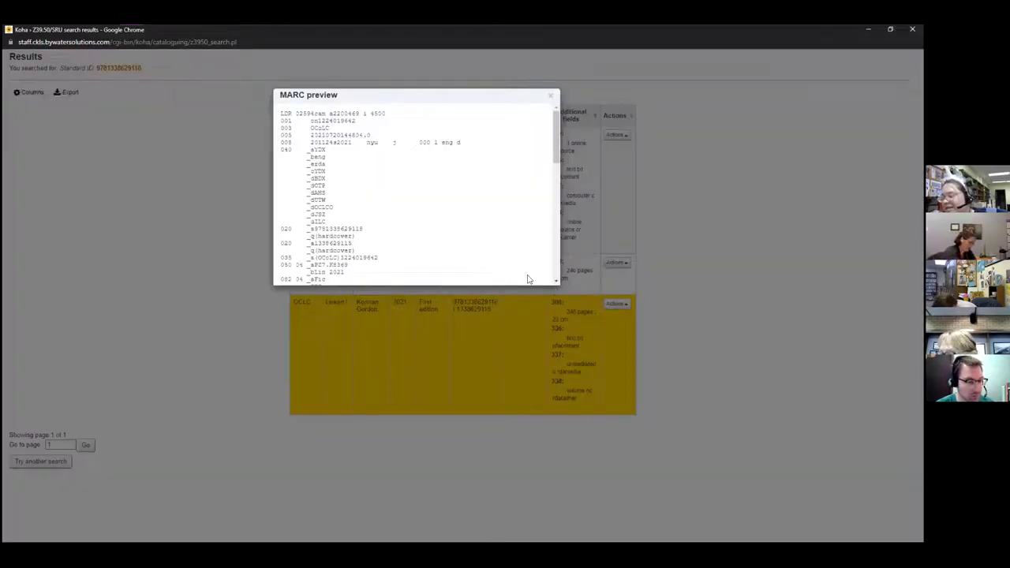
Examine the MARC preview's ISBN, publication, physical description, 33X, summary and subject heading fields, and close the preview
scroll(454, 234, "down", 1)
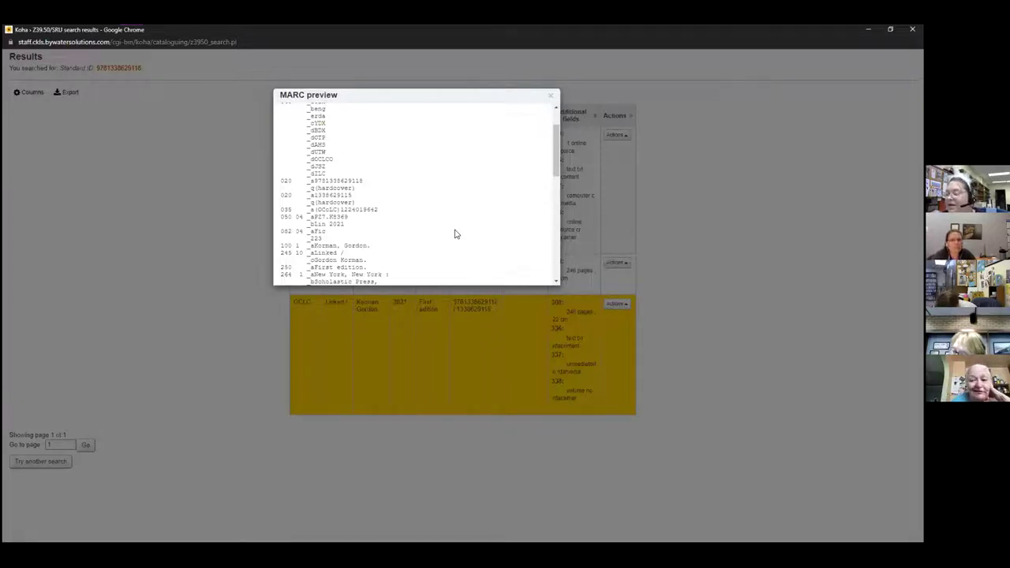
scroll(454, 235, "down", 1)
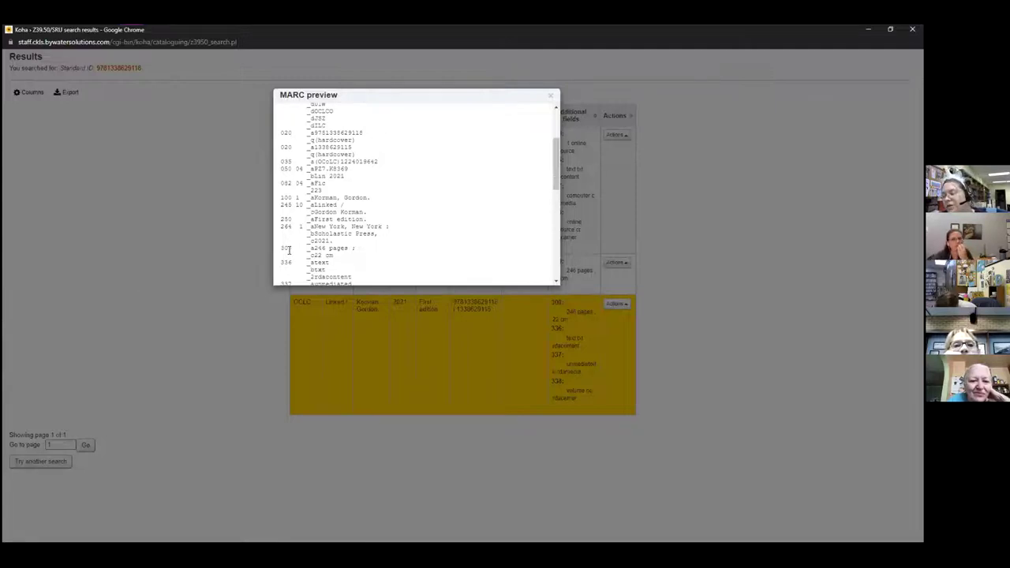
scroll(316, 217, "up", 3)
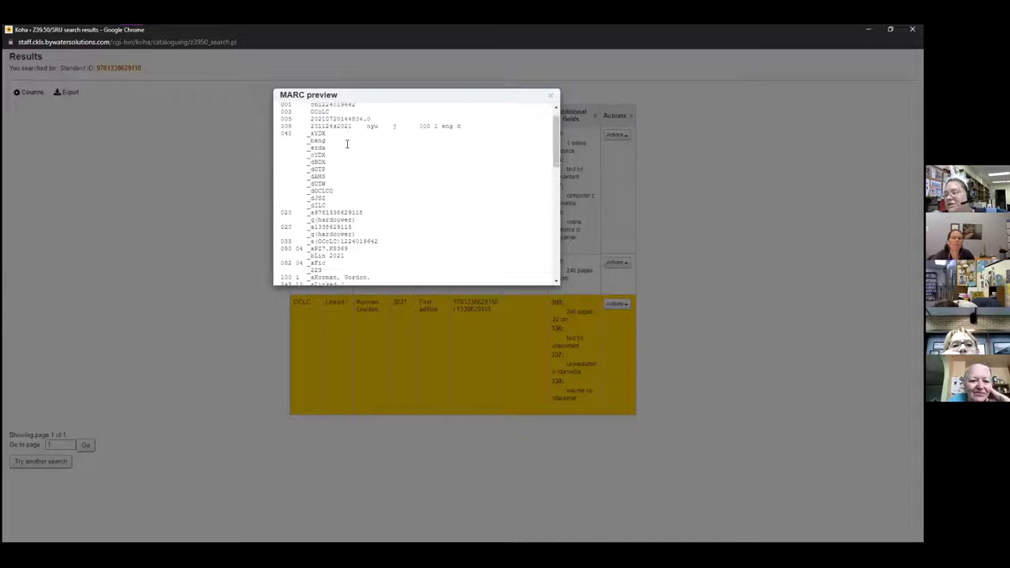
scroll(298, 238, "down", 3)
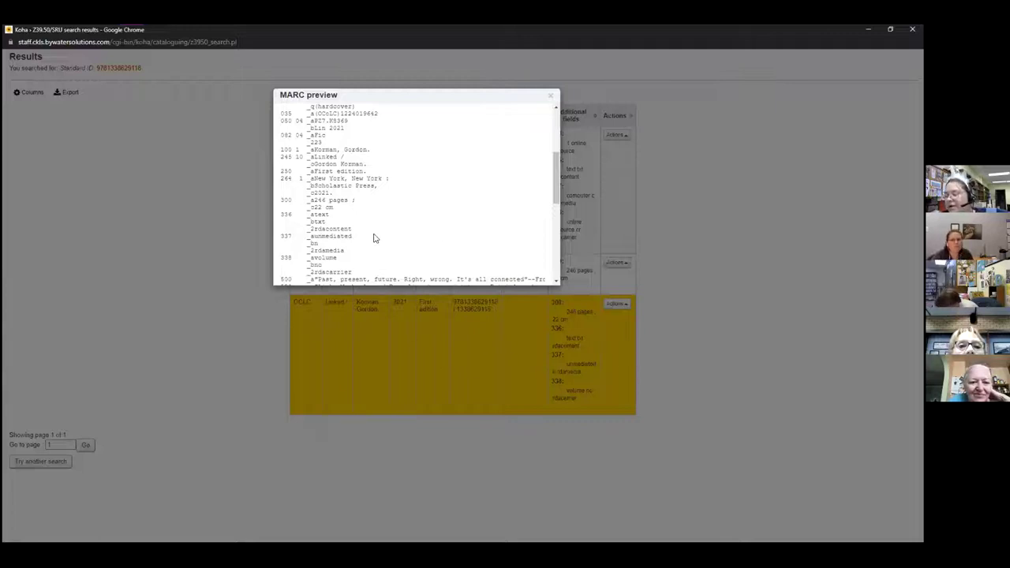
scroll(374, 238, "down", 2)
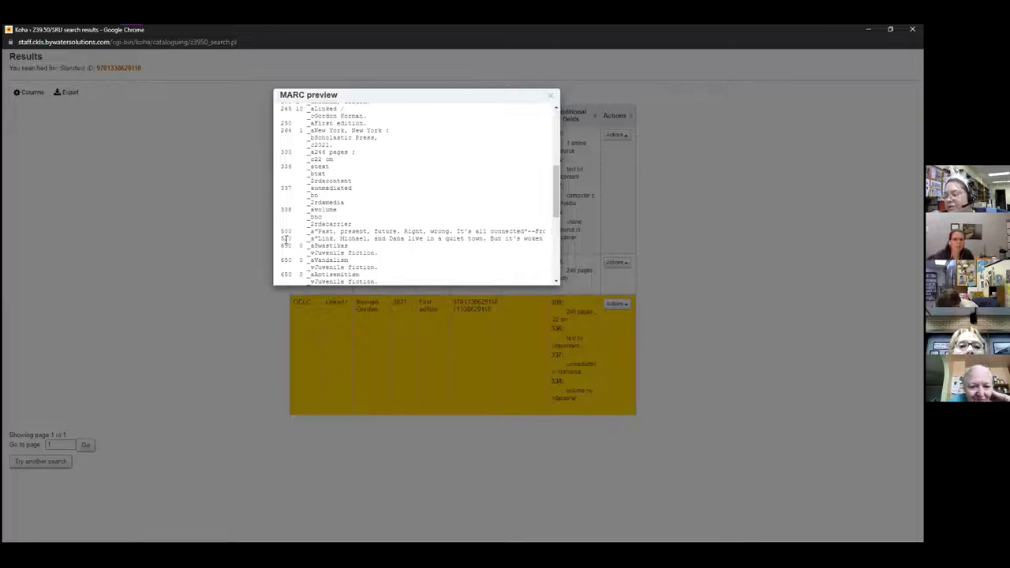
scroll(292, 237, "down", 2)
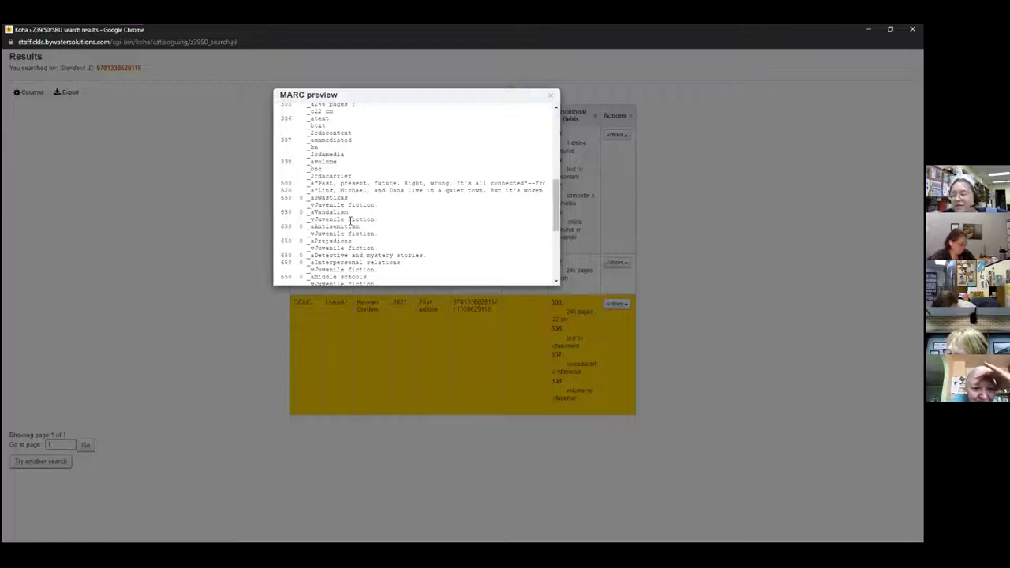
scroll(352, 221, "down", 1)
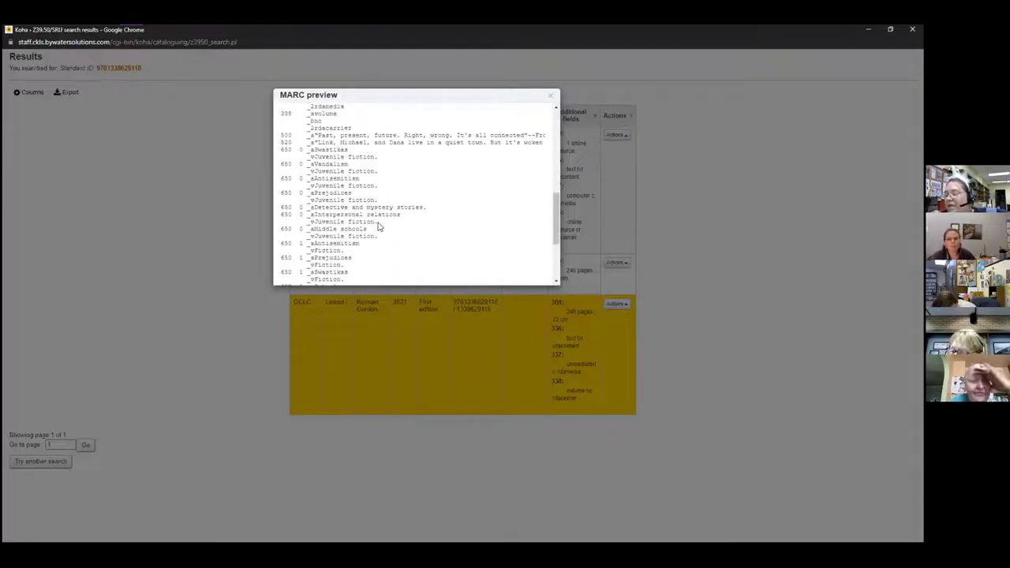
scroll(379, 228, "down", 1)
scroll(389, 228, "down", 1)
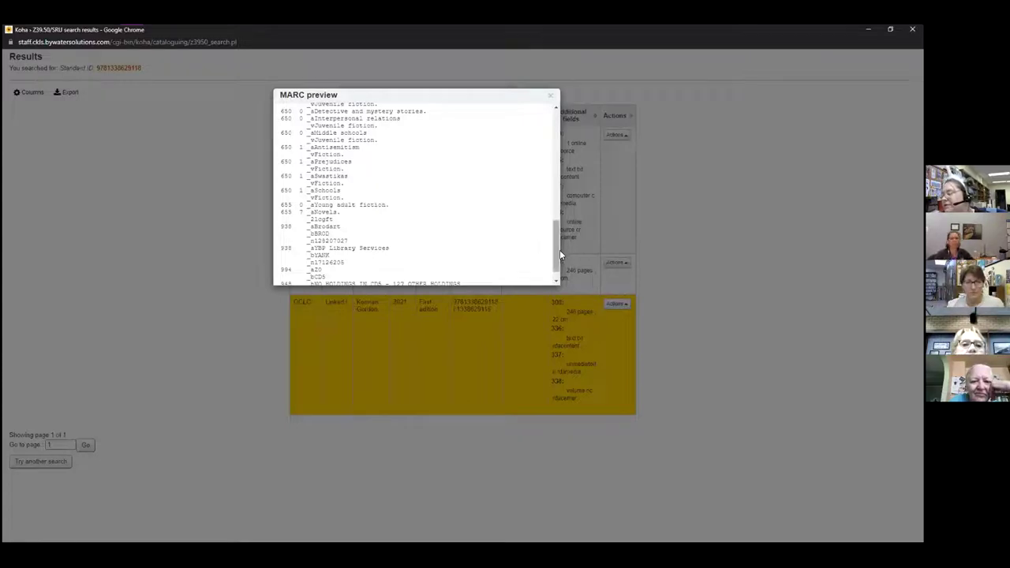
left_click_drag(556, 250, 557, 246)
left_click(555, 96)
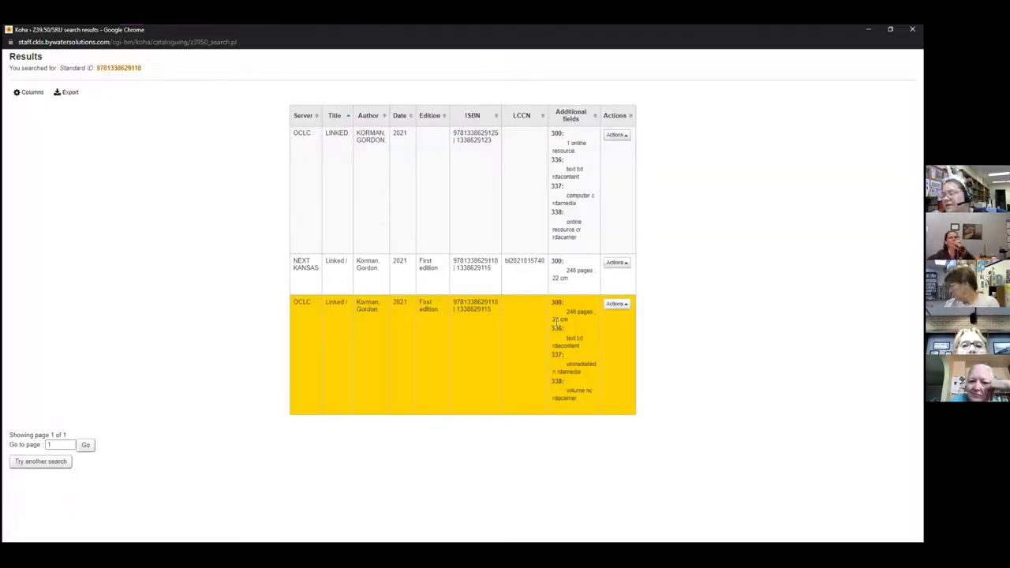
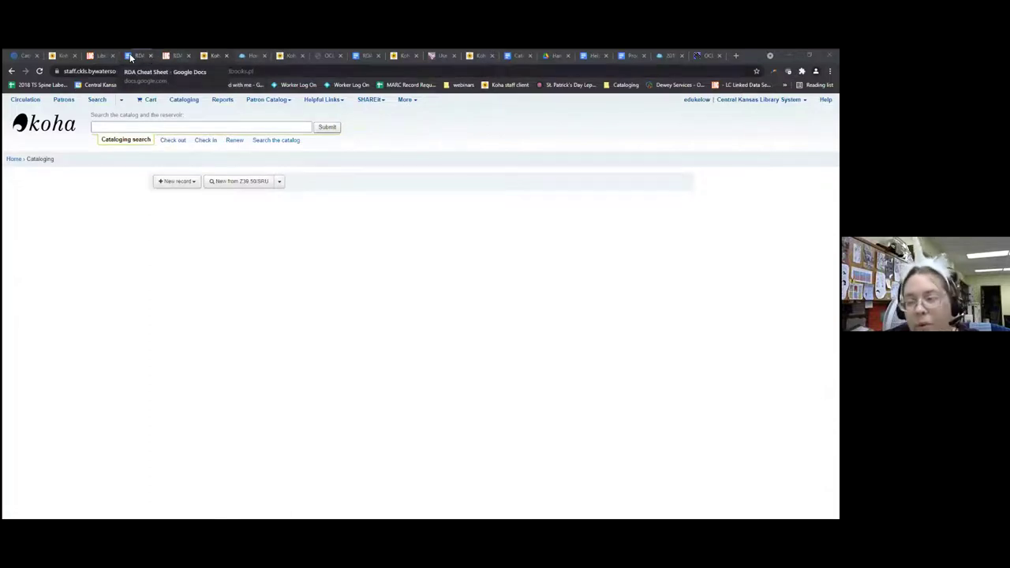
View the RDA Cheat Sheet and the RDA Refreshers 33X Fields PDF, and return to the Koha cataloging page
left_click(131, 57)
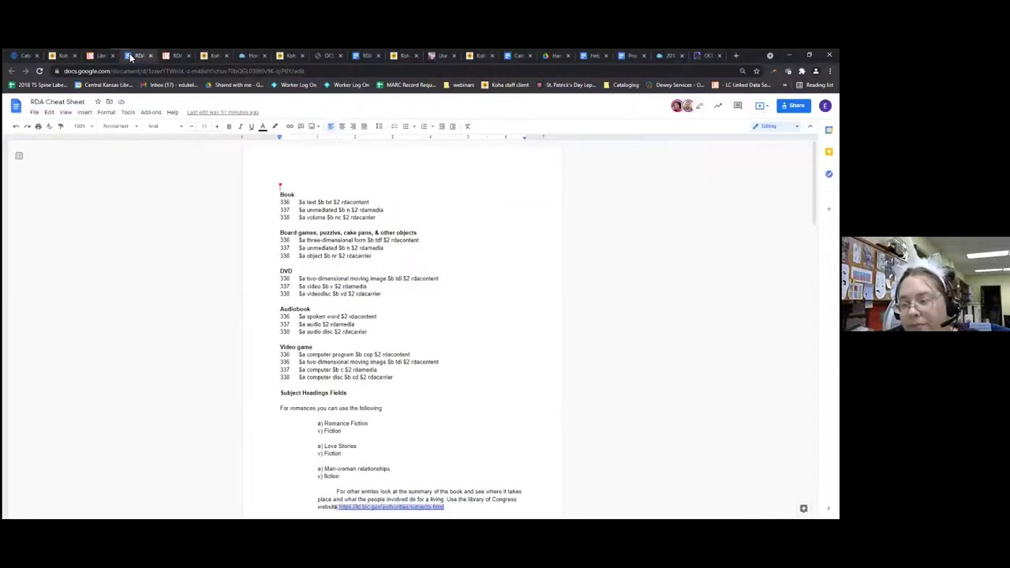
left_click(177, 55)
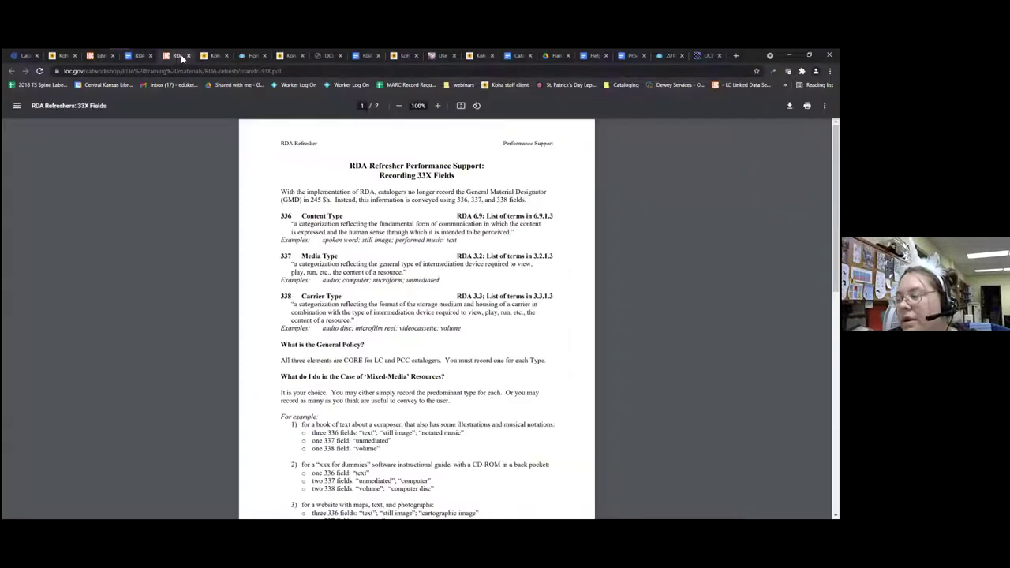
left_click(213, 56)
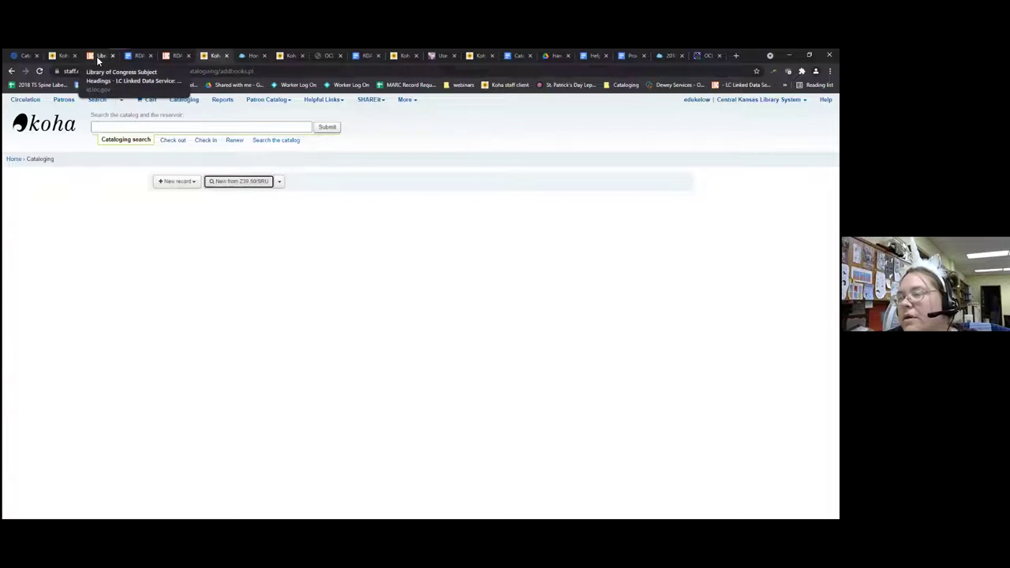
Switch to the CKLS Forms page and look over the cataloging forms for MARC record requests and questionable records
left_click(247, 56)
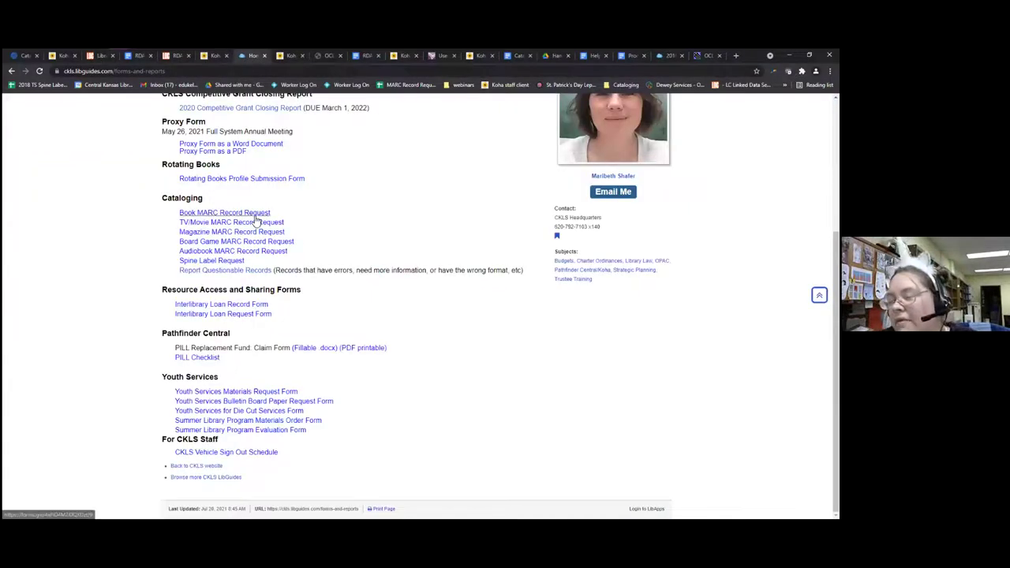
scroll(256, 222, "up", 1)
scroll(257, 223, "up", 2)
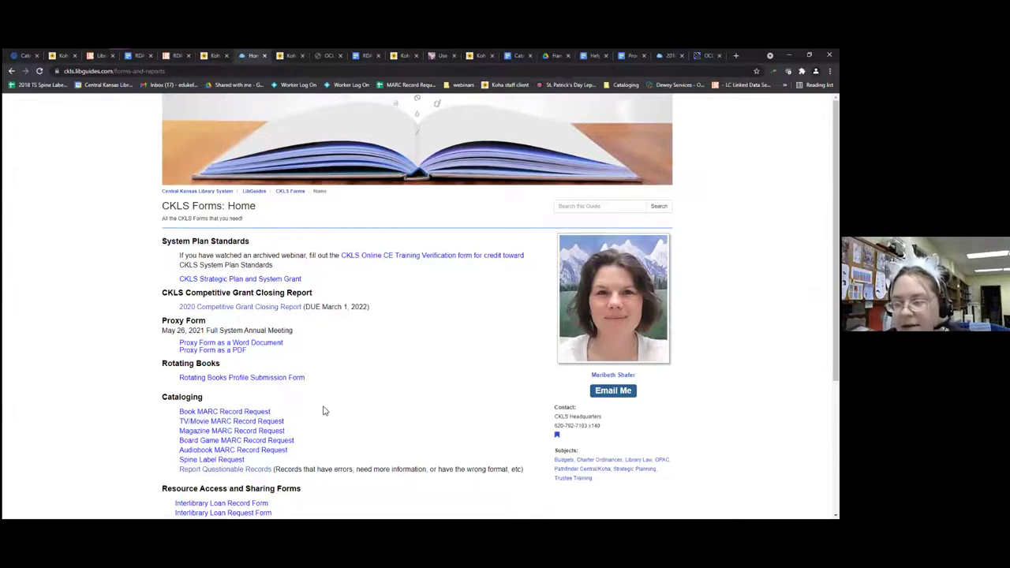
scroll(322, 410, "down", 1)
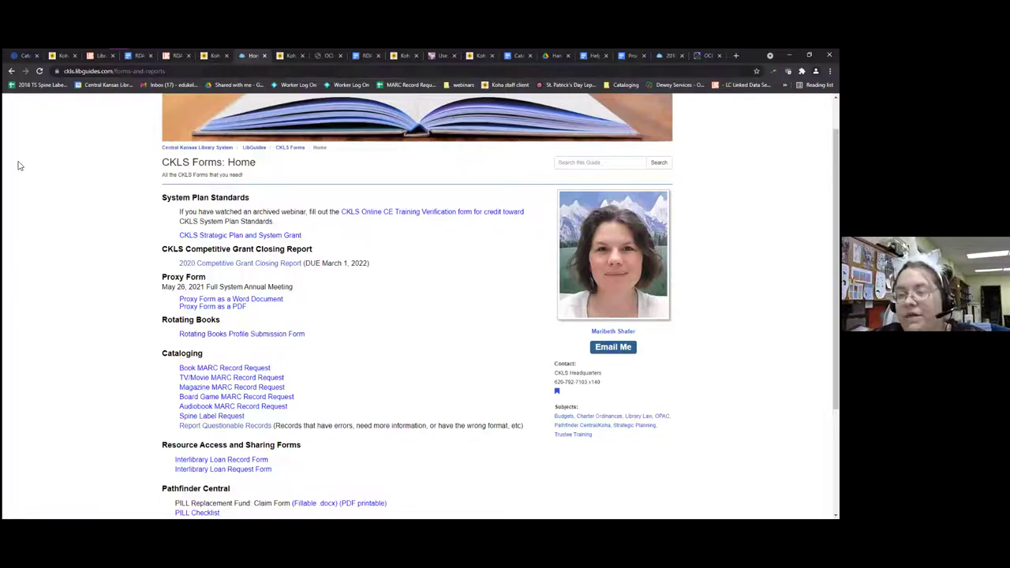
Switch to the Prezi cataloging presentation and go through the MARC preview checklist to the Intermediate section's numbered tips
left_click(21, 57)
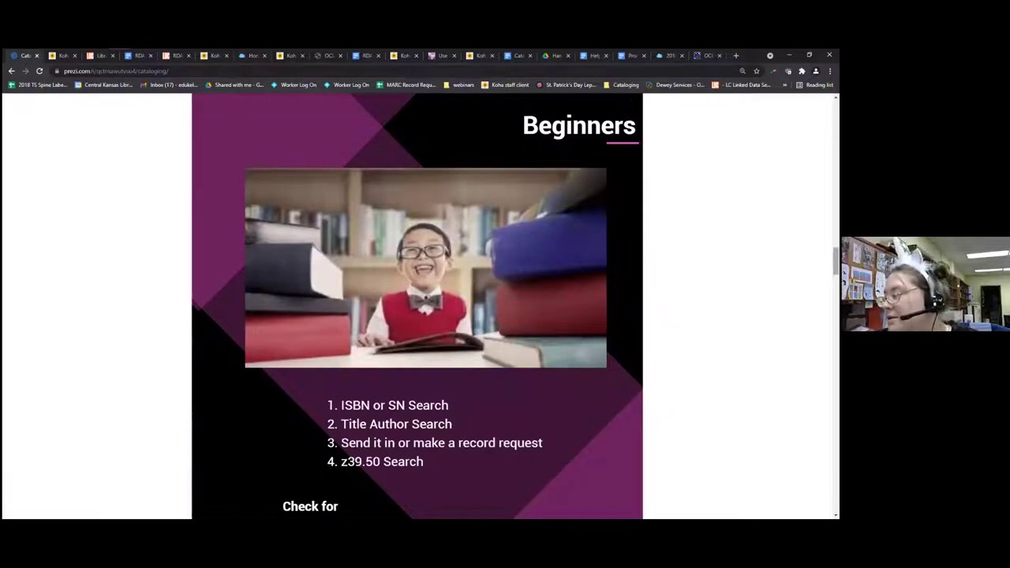
left_click_drag(835, 260, 835, 297)
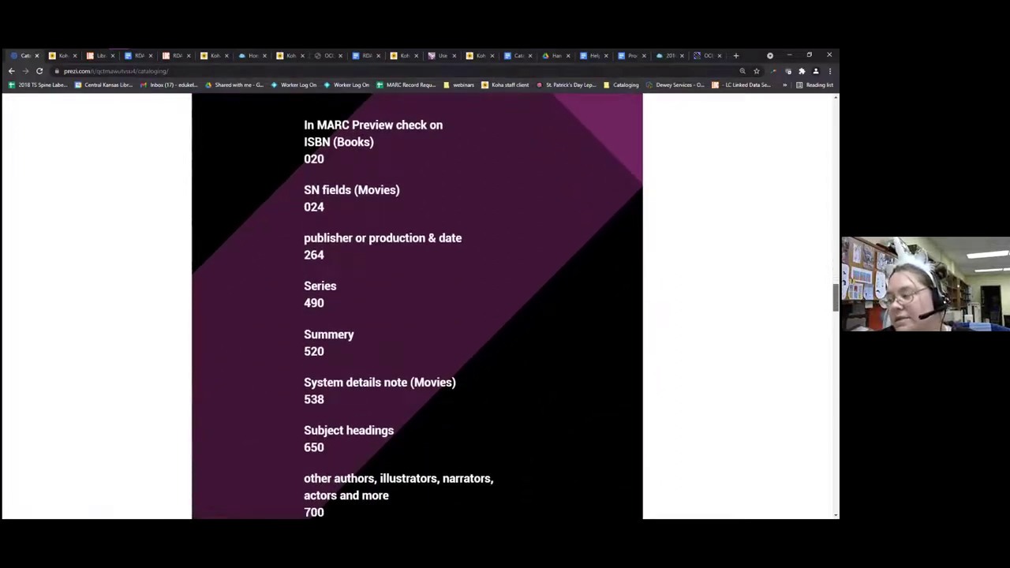
left_click_drag(834, 298, 835, 302)
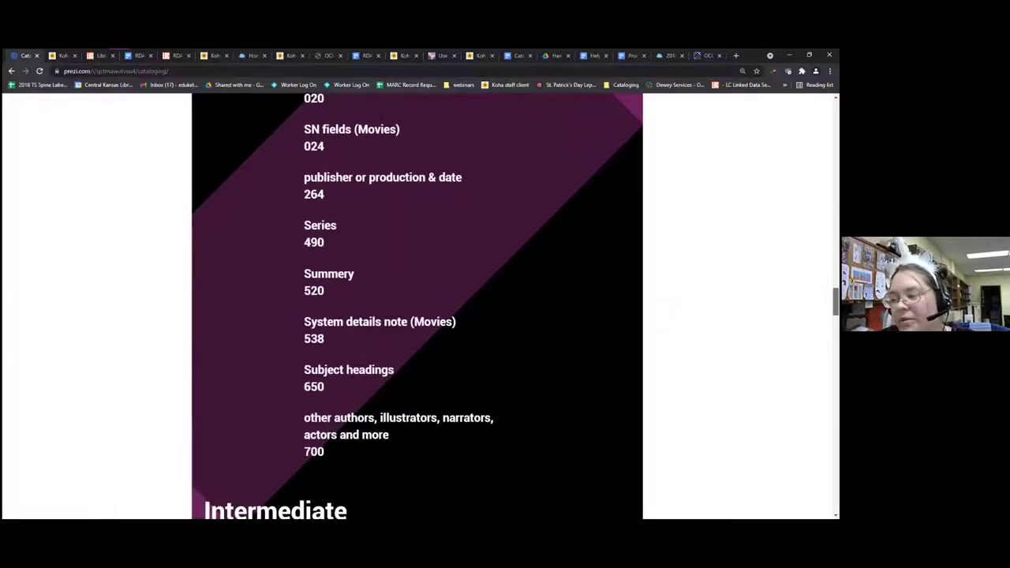
left_click_drag(835, 302, 834, 327)
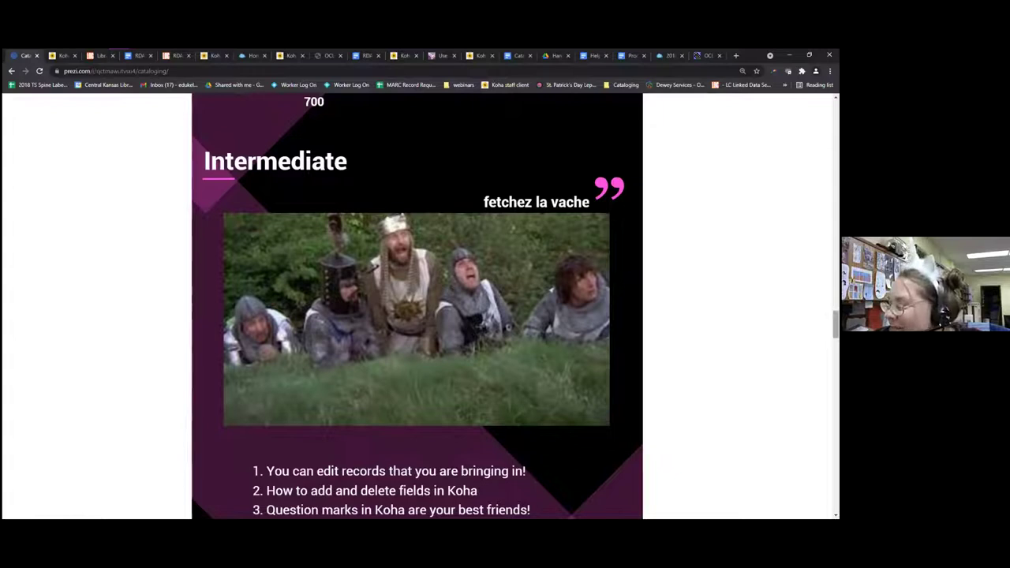
scroll(417, 306, "down", 1)
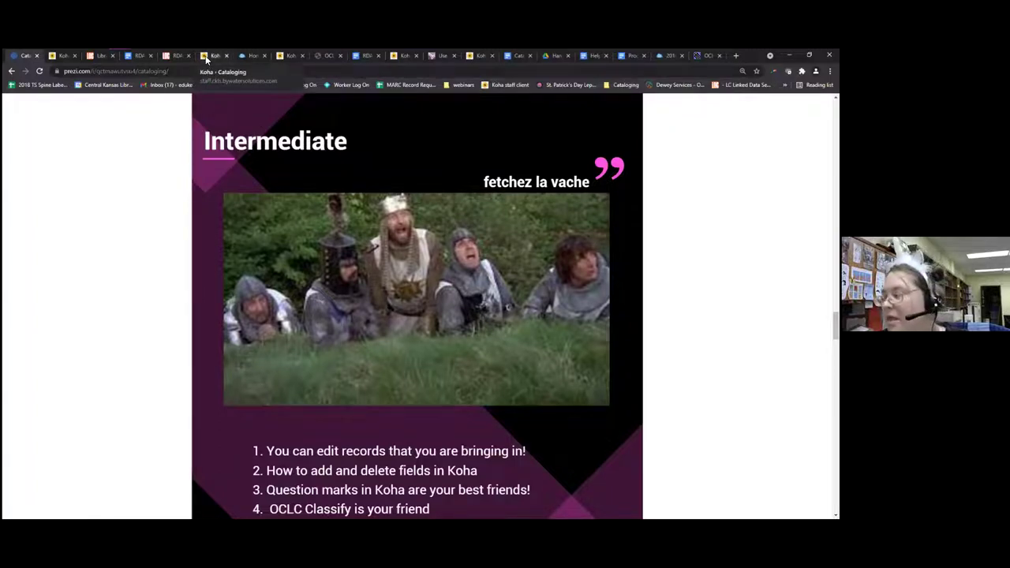
scroll(275, 145, "down", 3)
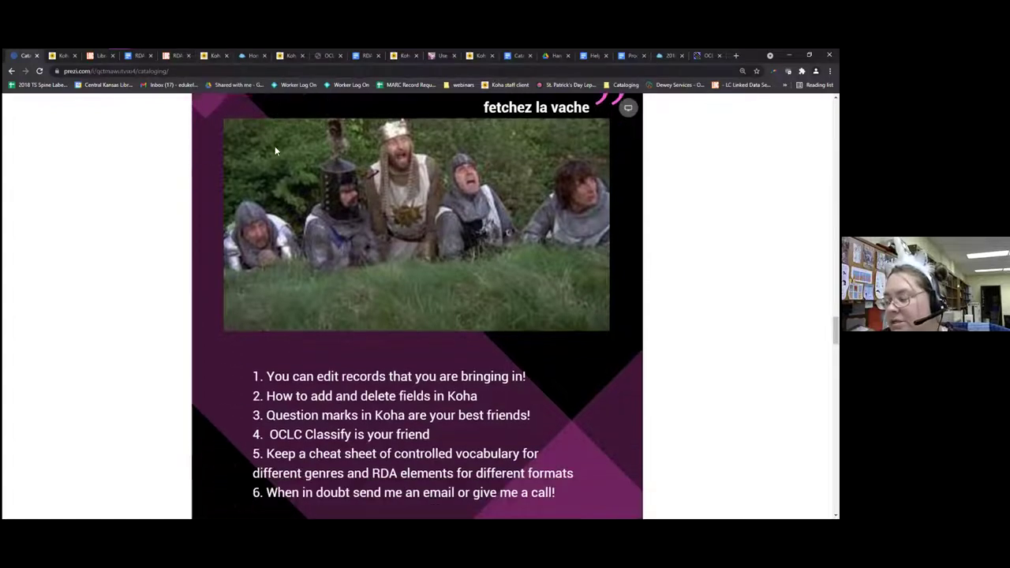
Switch to the Koha editor for the Chase the Moon, tiny turtle record and examine its control fields and 020 ISBN fields
left_click(205, 57)
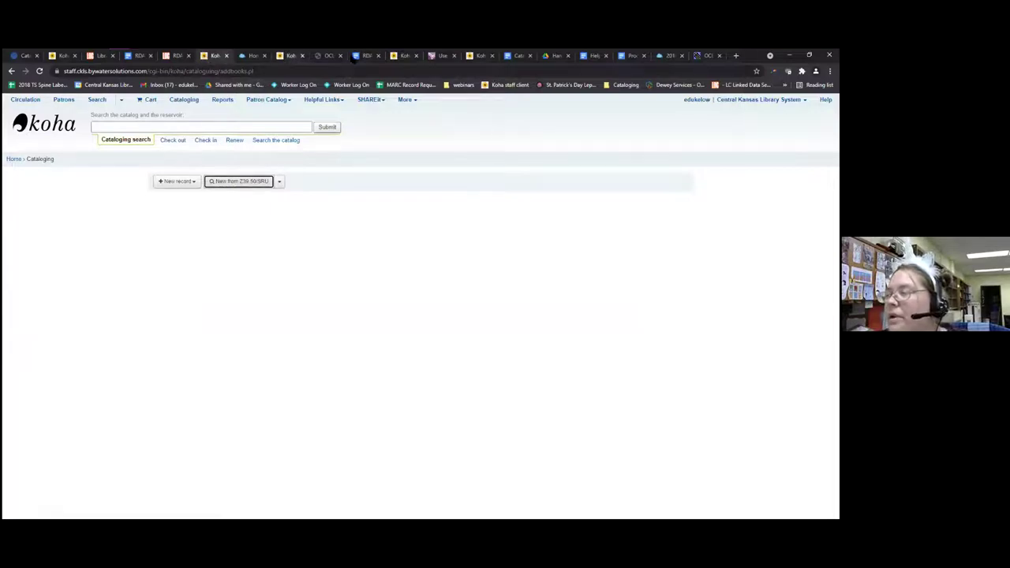
left_click(395, 55)
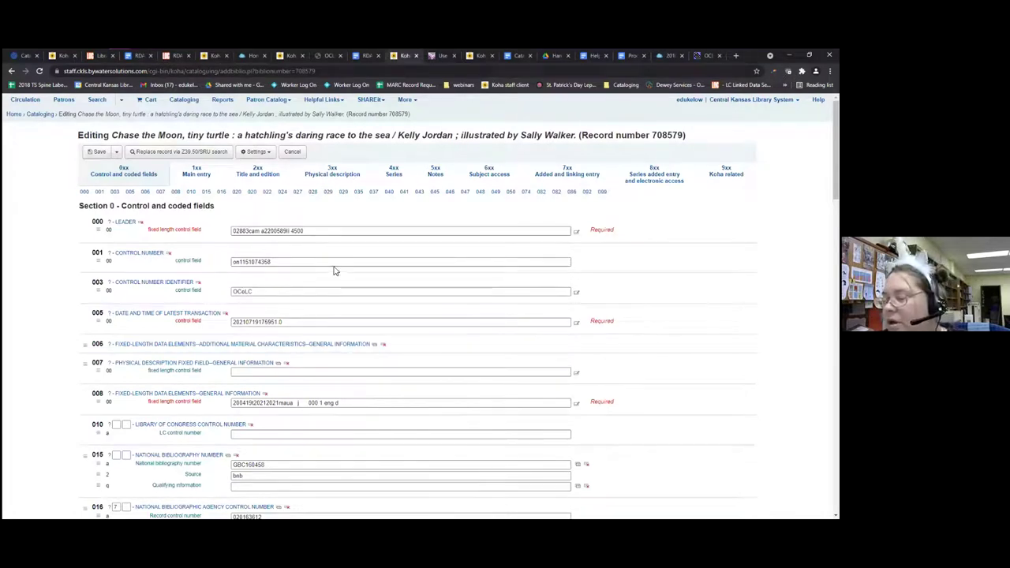
scroll(333, 271, "down", 1)
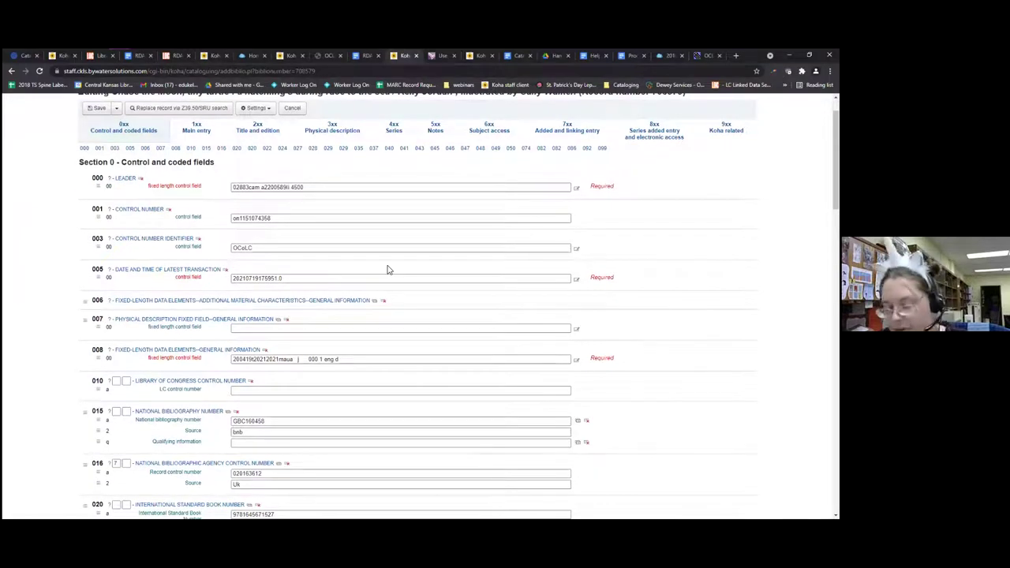
key("ctrl+plus")
key("ctrl+plus")
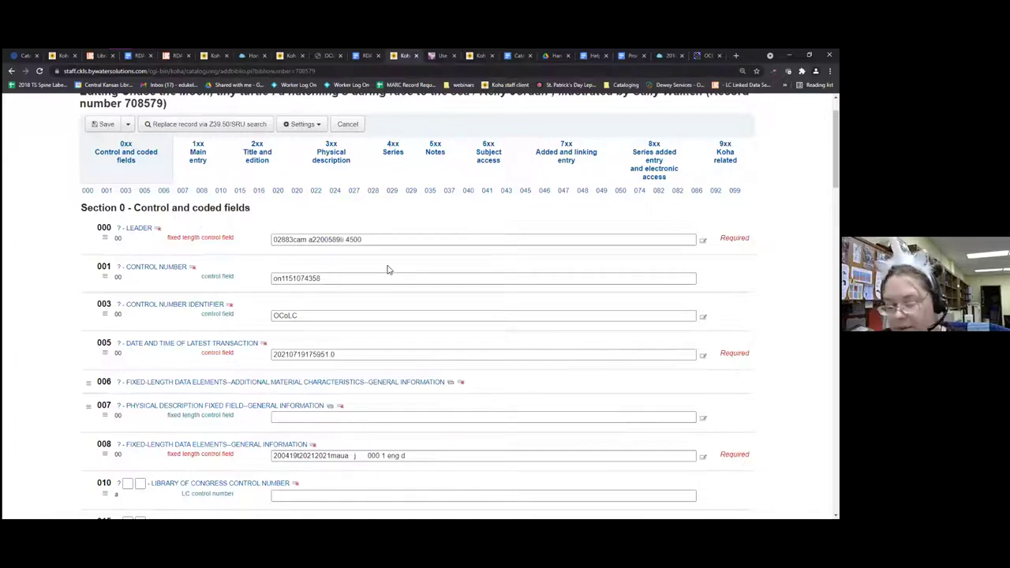
key("ctrl+plus")
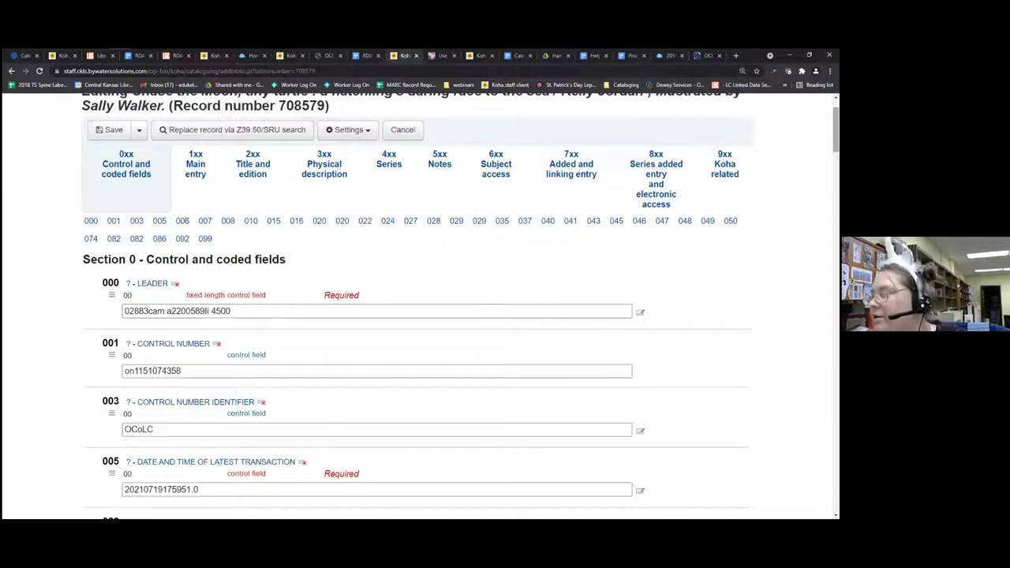
scroll(460, 306, "down", 1)
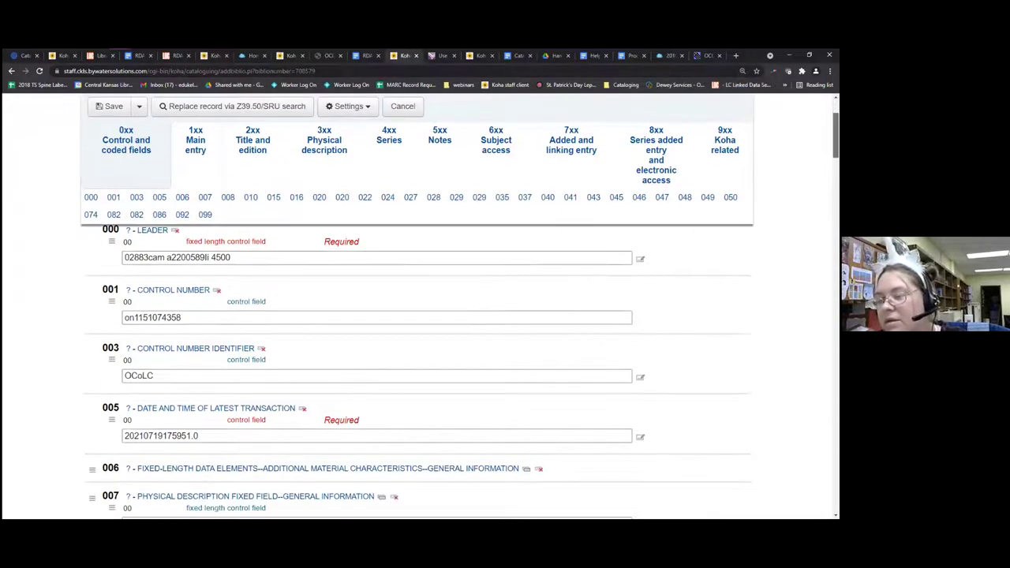
scroll(418, 371, "down", 10)
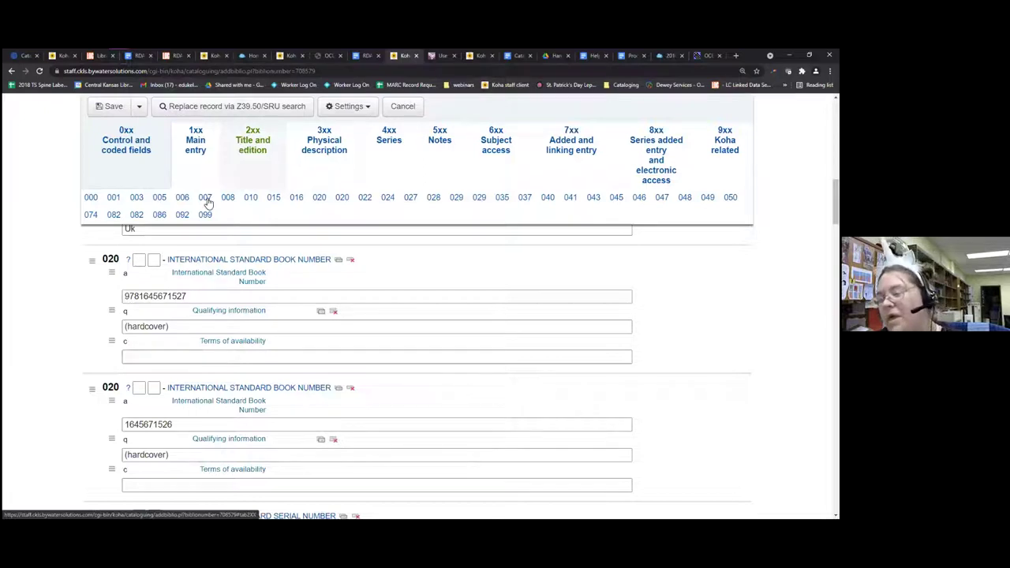
left_click(230, 340)
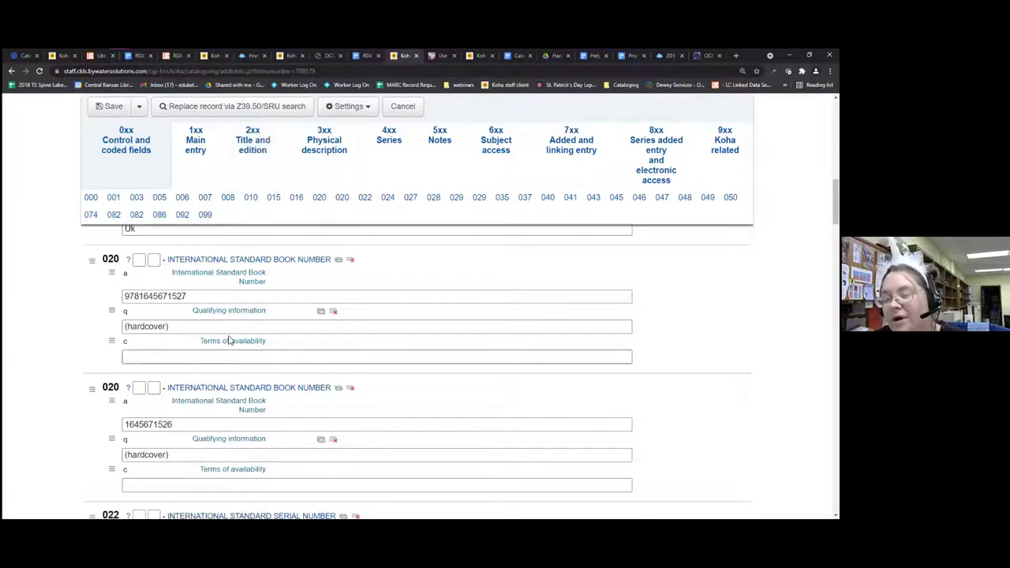
left_click(264, 396)
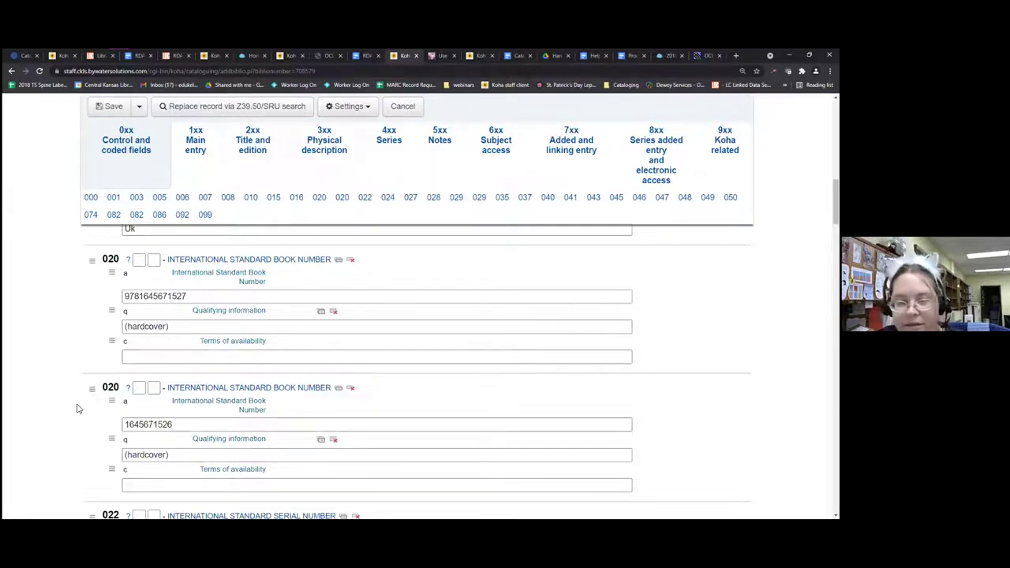
scroll(379, 404, "down", 1)
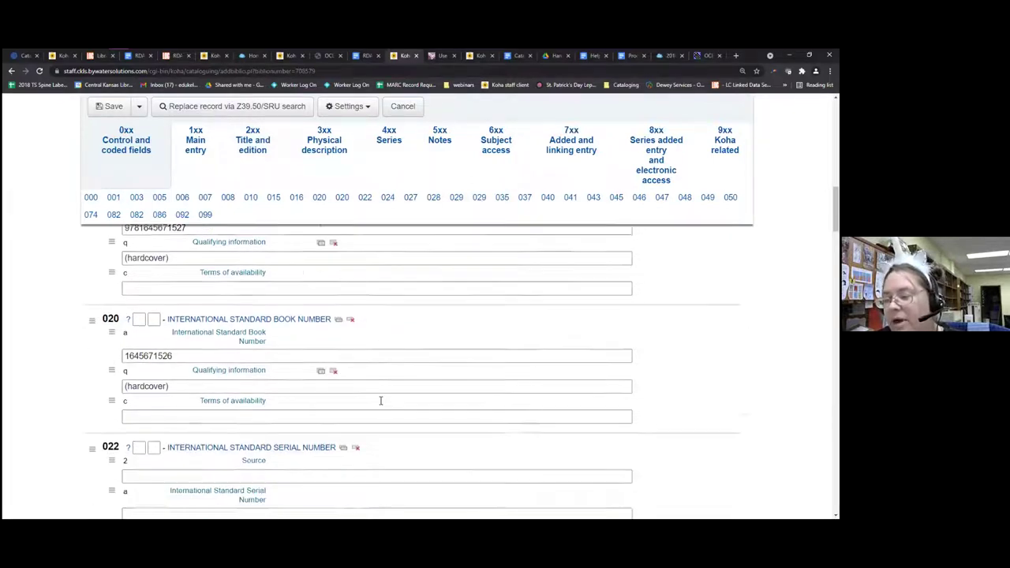
left_click(337, 302)
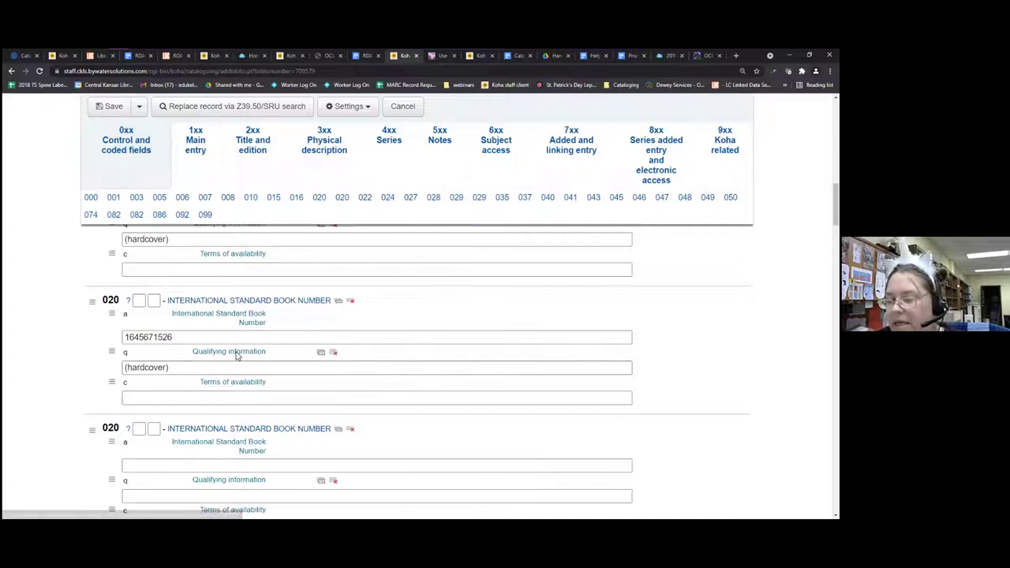
scroll(206, 340, "down", 2)
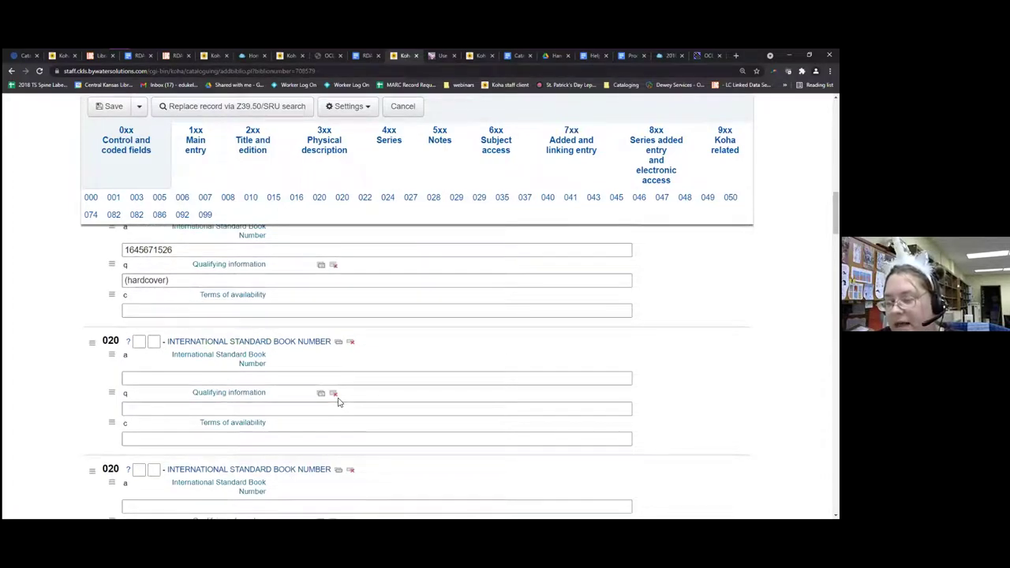
left_click(351, 342)
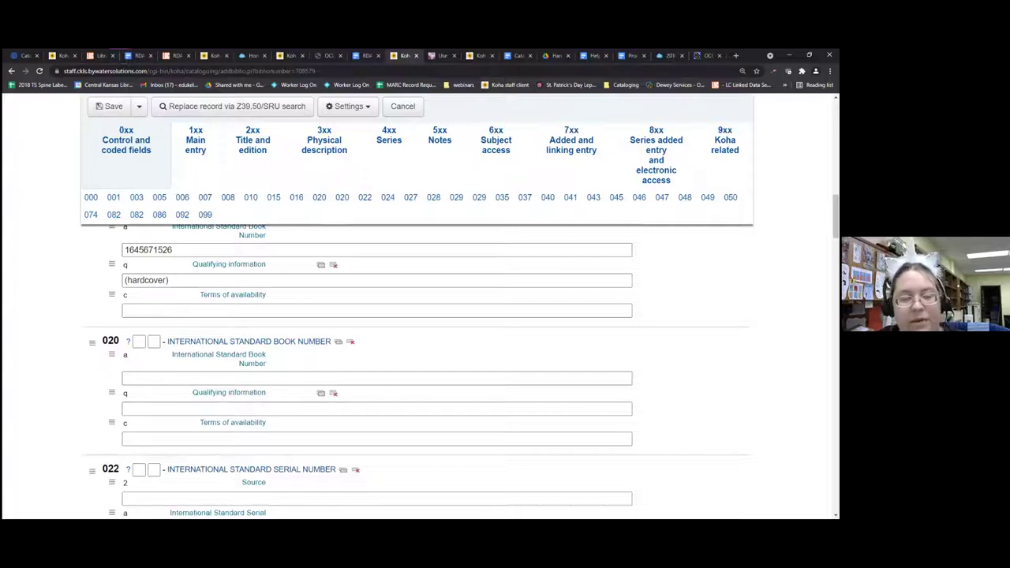
Open the Library of Congress MARC documentation for field 020 and read its subfield code guidelines and examples
left_click(131, 344)
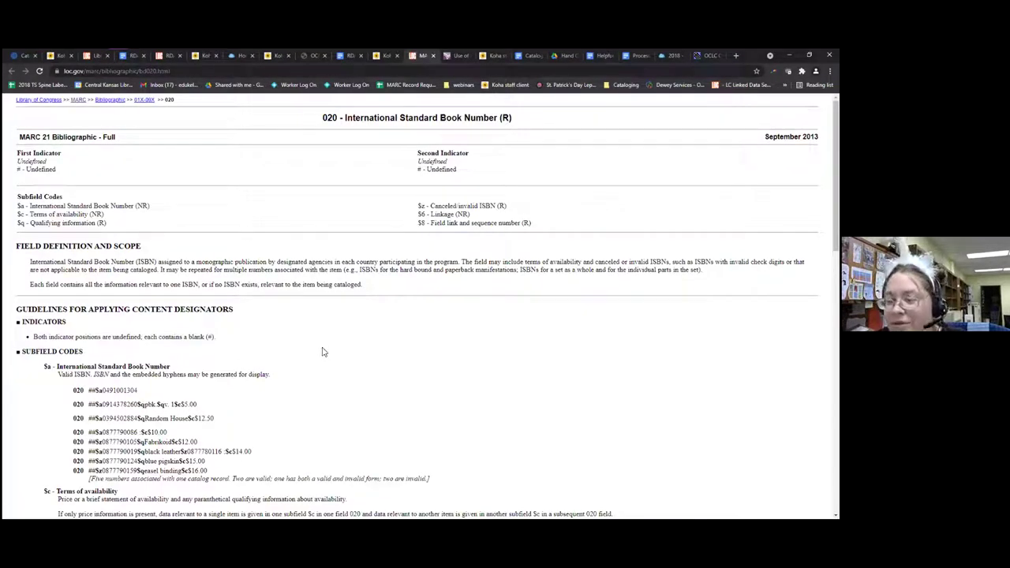
scroll(322, 352, "down", 1)
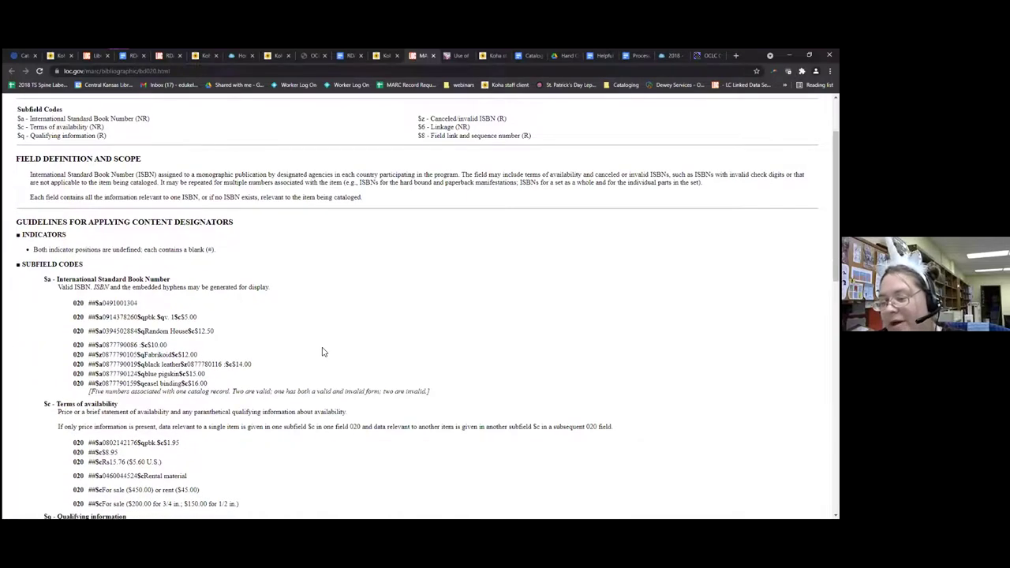
scroll(322, 352, "down", 1)
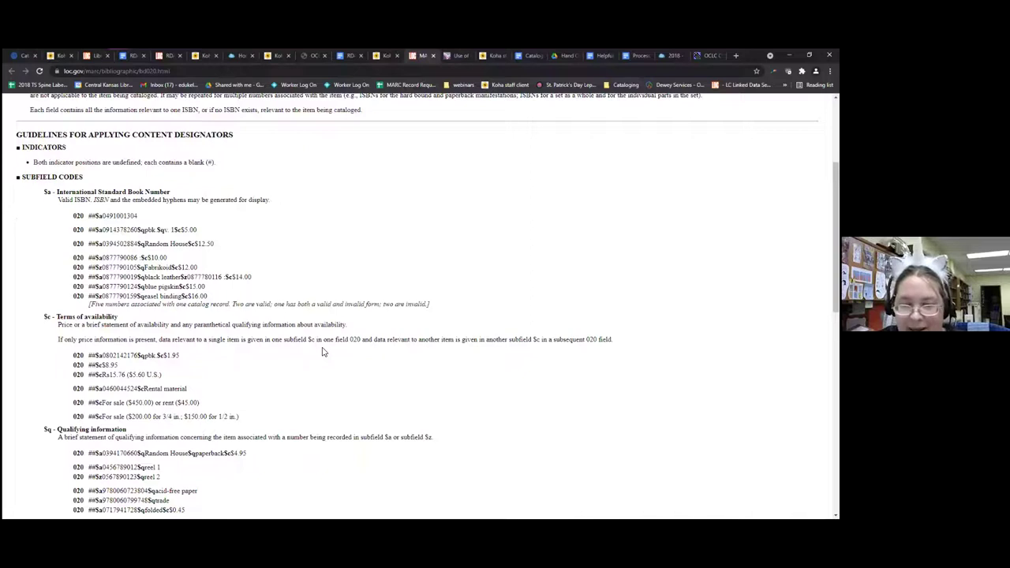
scroll(322, 351, "up", 1)
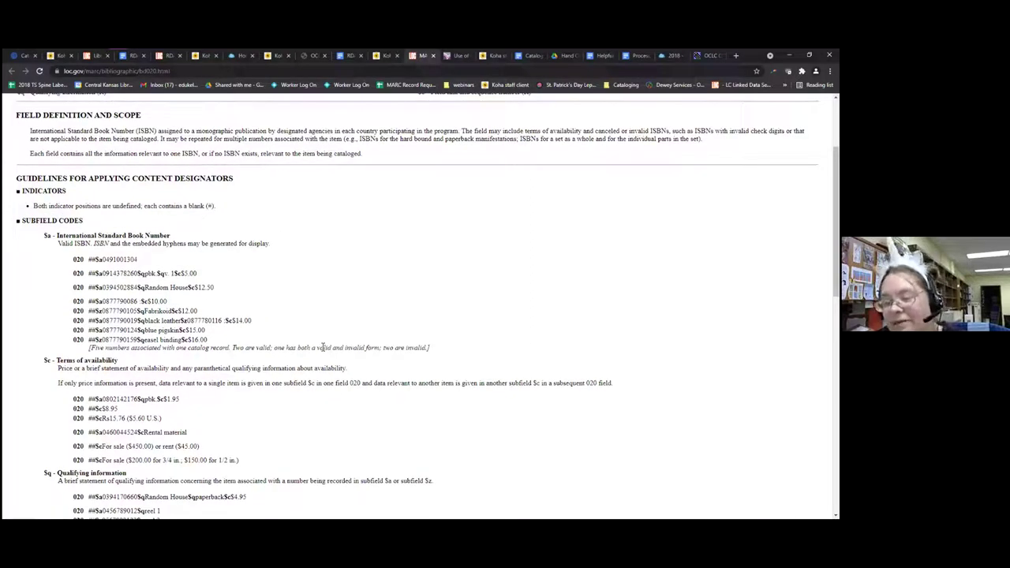
scroll(322, 347, "down", 1)
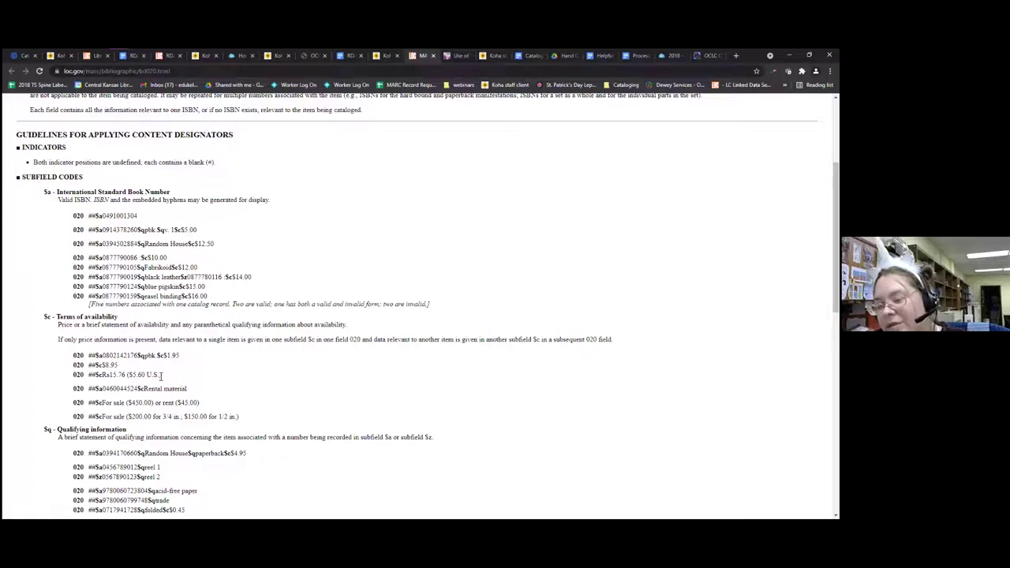
scroll(150, 375, "down", 2)
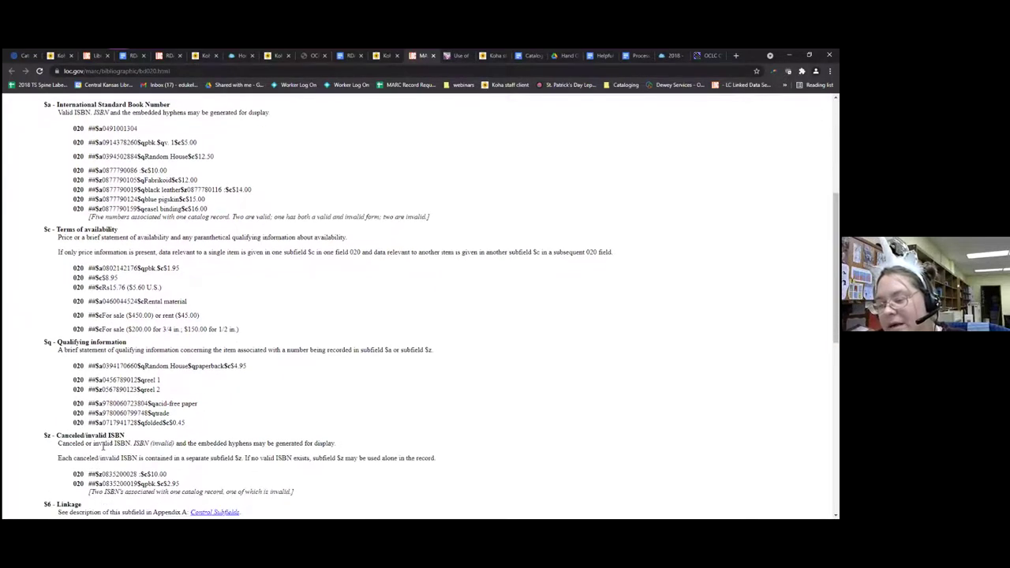
scroll(95, 426, "down", 4)
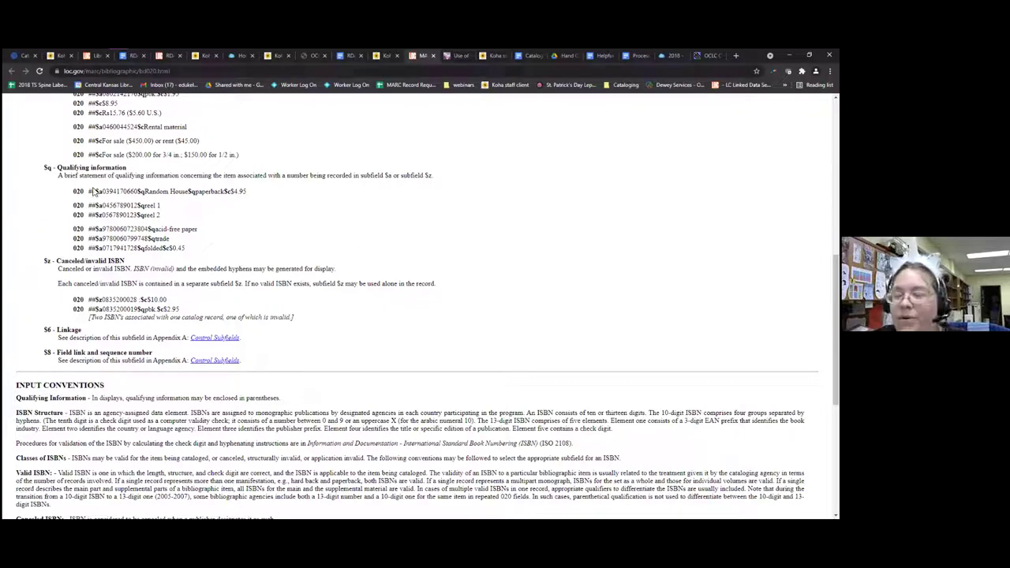
Return to the Koha record editor and look over the subfields of the blank 020, 022 and 024 fields
left_click(55, 56)
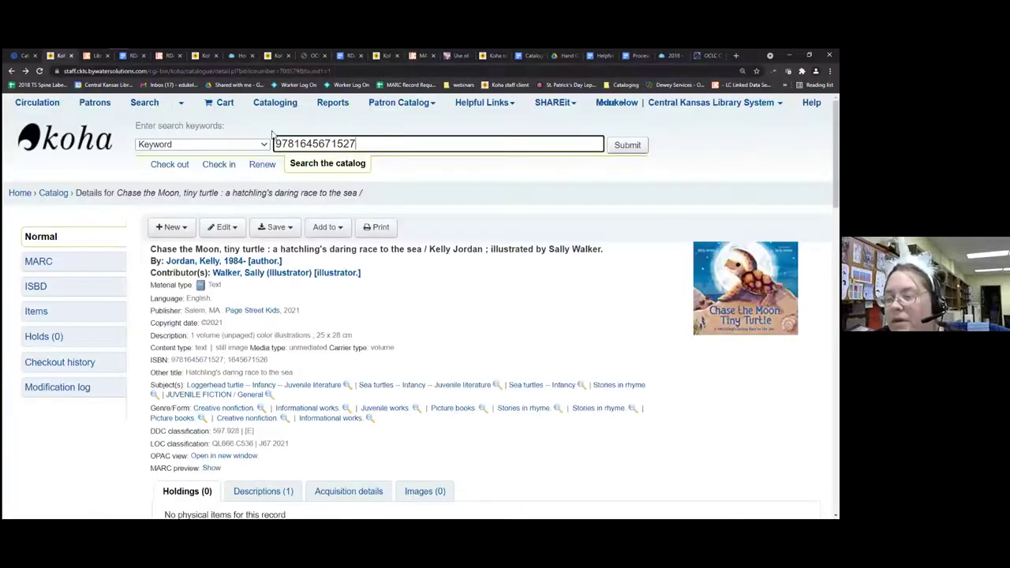
left_click(483, 57)
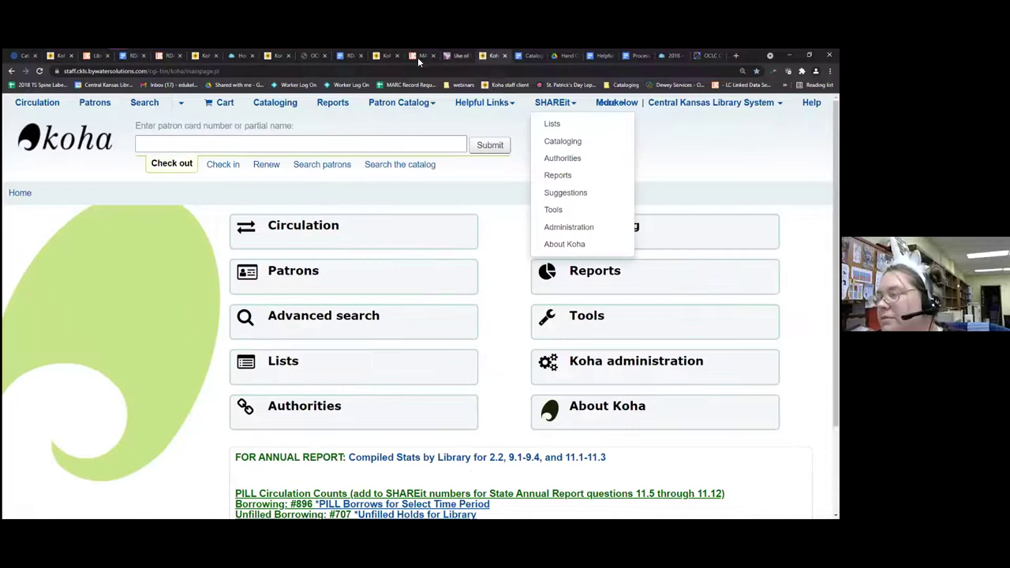
left_click(386, 56)
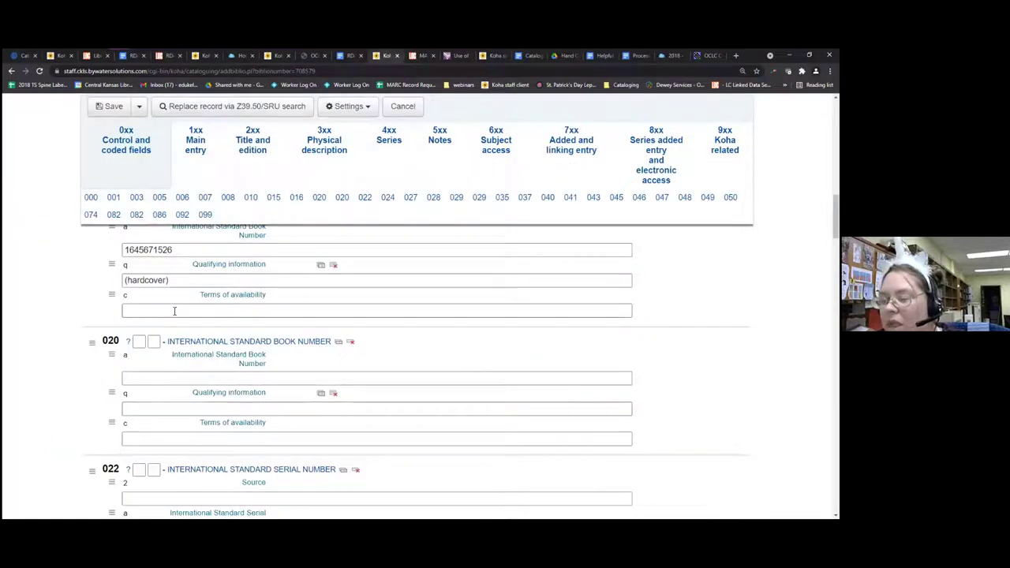
scroll(137, 408, "down", 1)
scroll(138, 408, "down", 1)
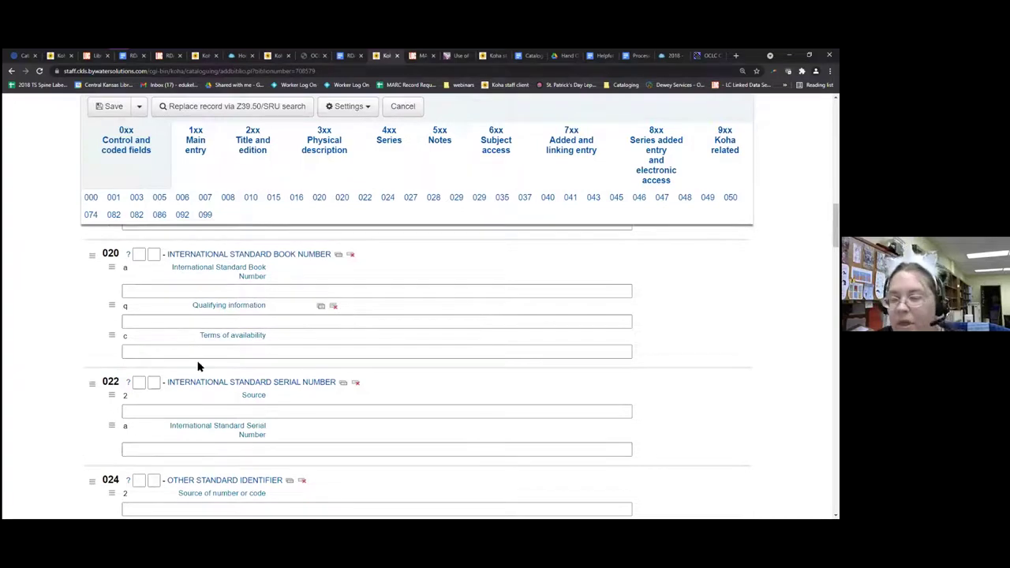
scroll(125, 417, "down", 1)
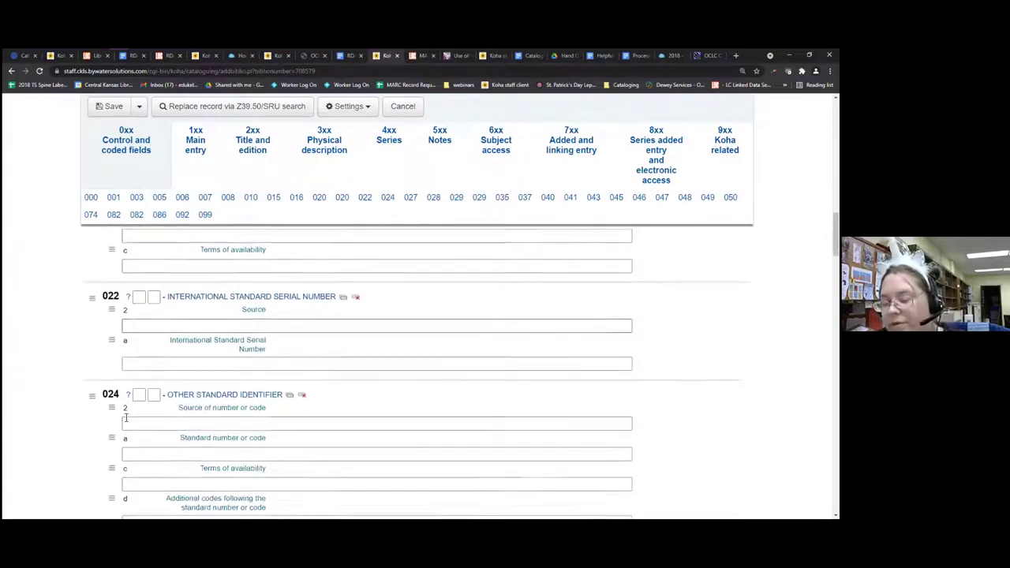
scroll(152, 337, "up", 1)
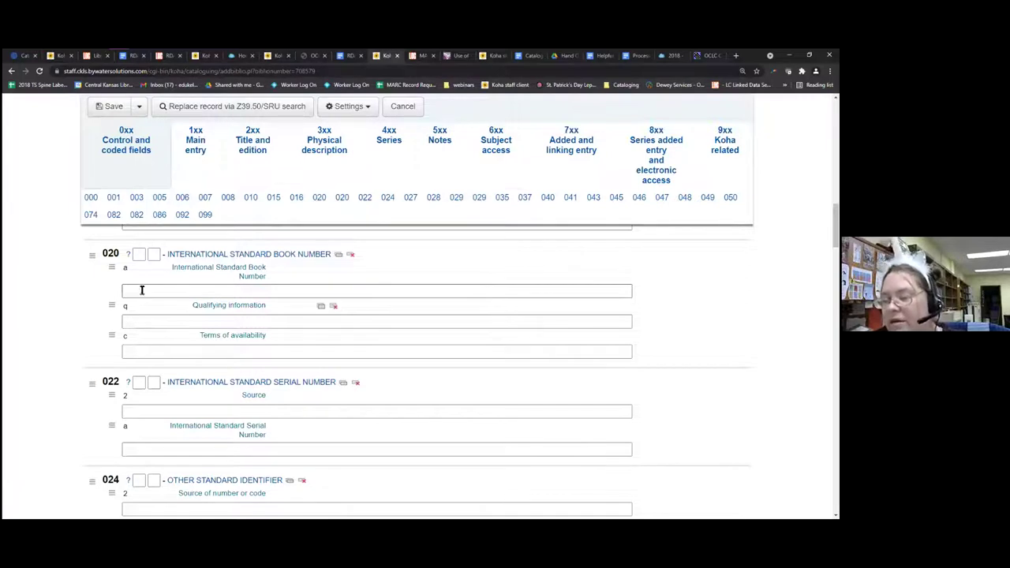
scroll(130, 290, "down", 1)
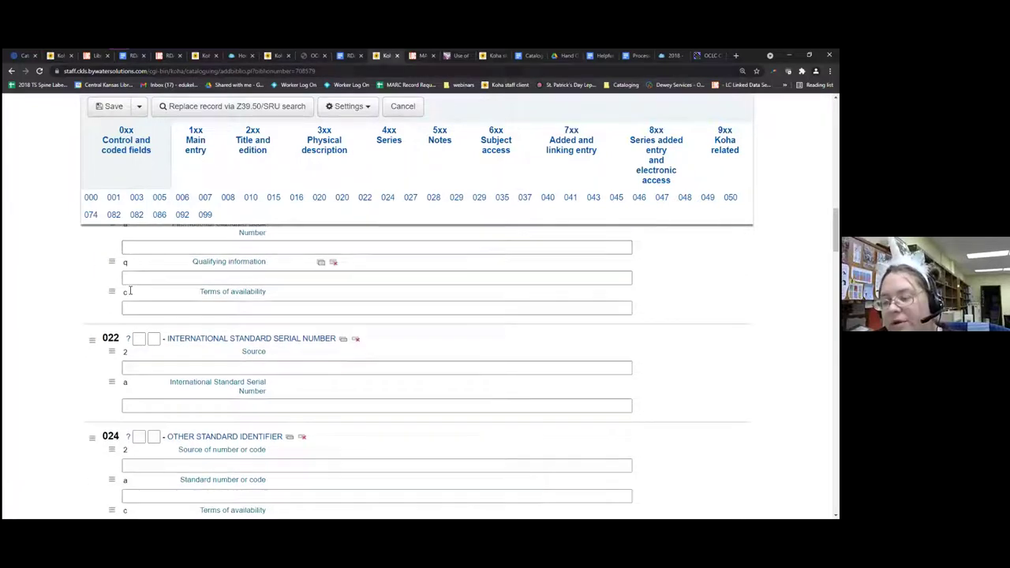
scroll(124, 340, "up", 2)
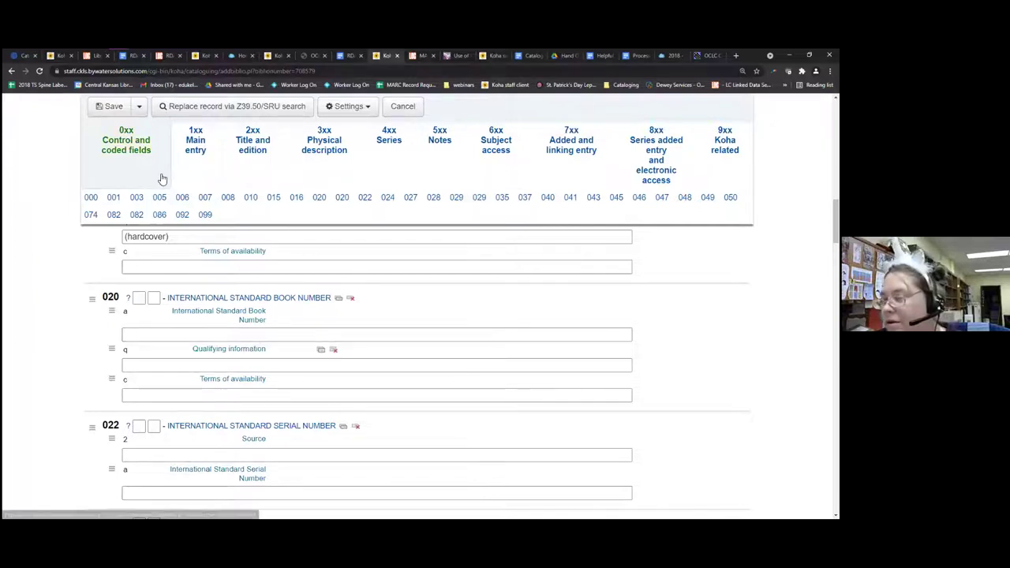
left_click(310, 56)
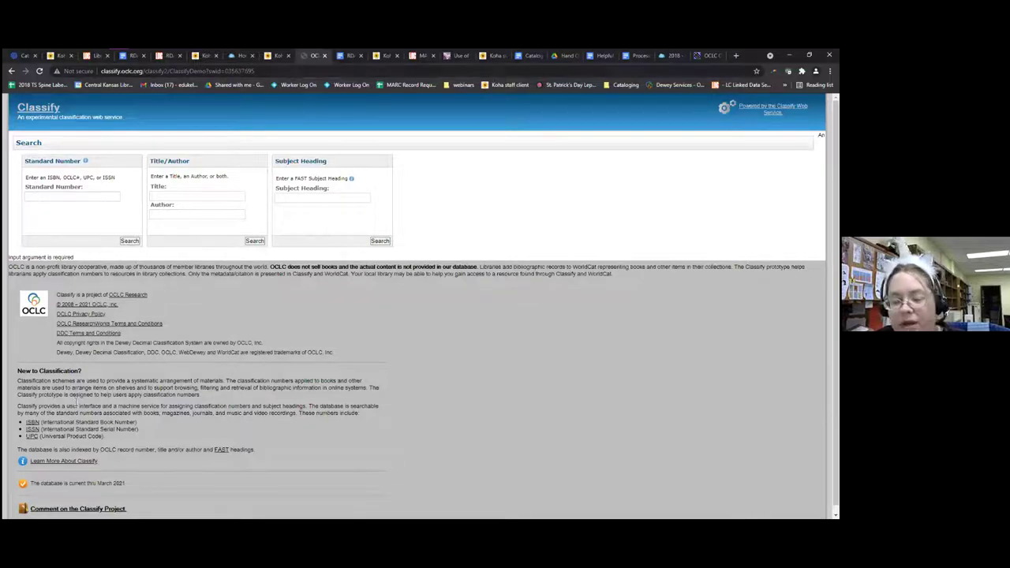
left_click(71, 197)
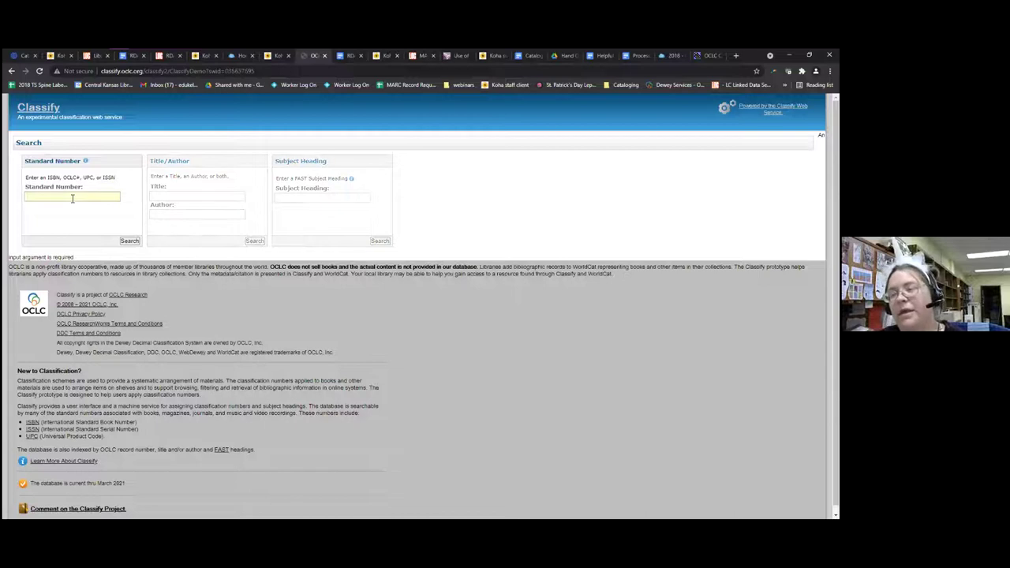
type("9781645671527")
key("Return")
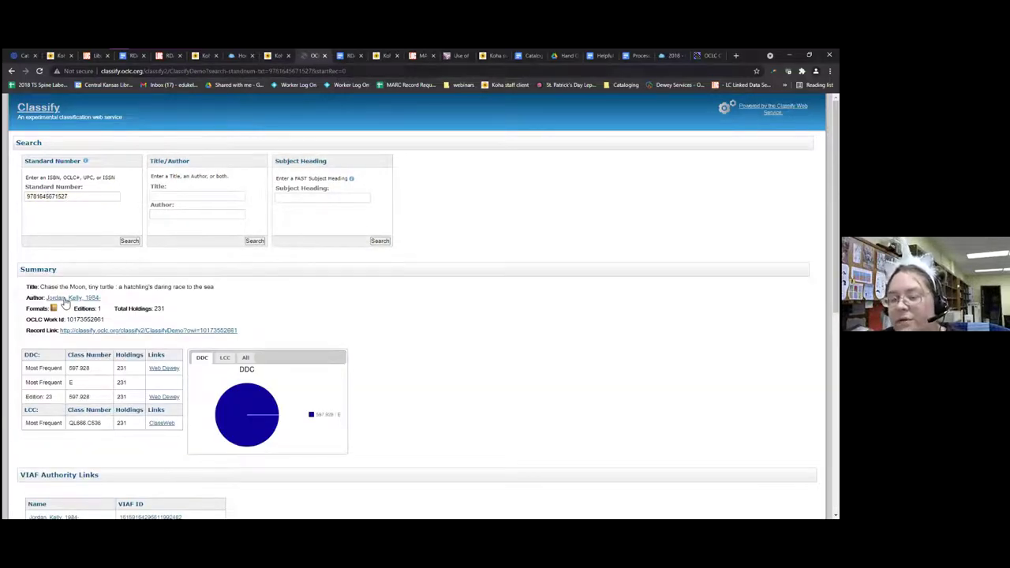
Search Classify for the subject heading turtles and open Nim's island under the Sea turtles heading
left_click(291, 197)
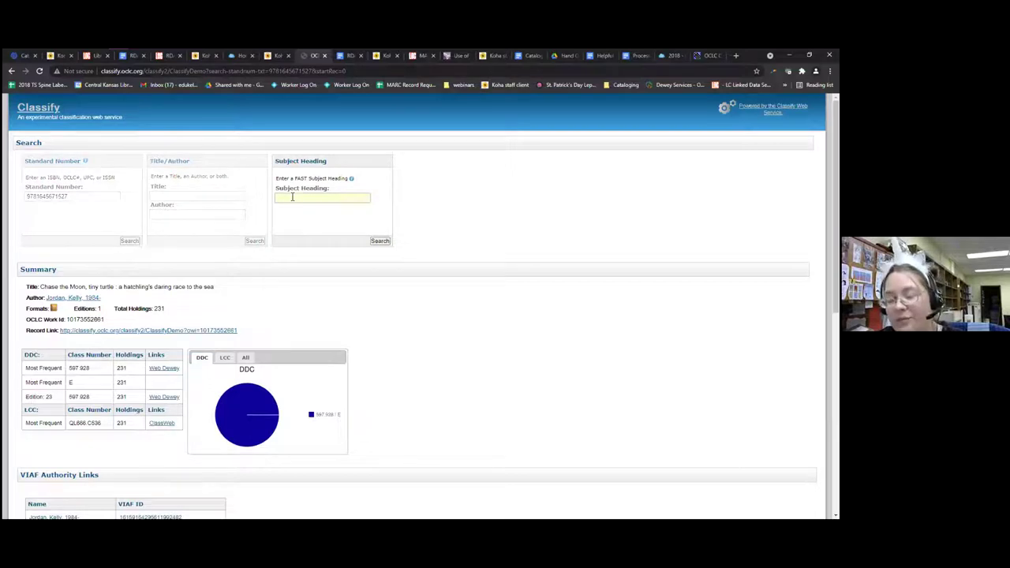
type("turtles")
key("Return")
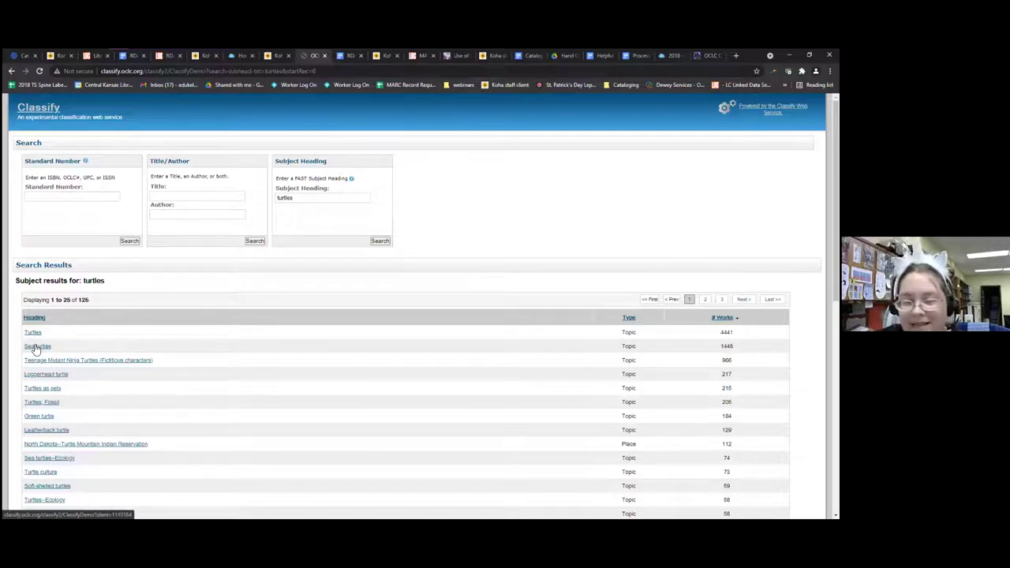
left_click(35, 347)
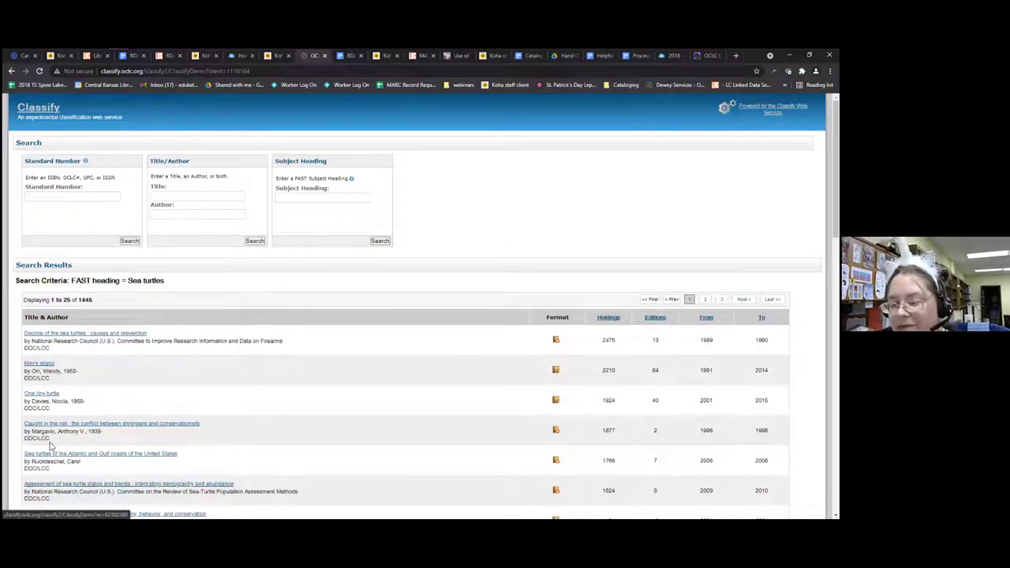
left_click(37, 364)
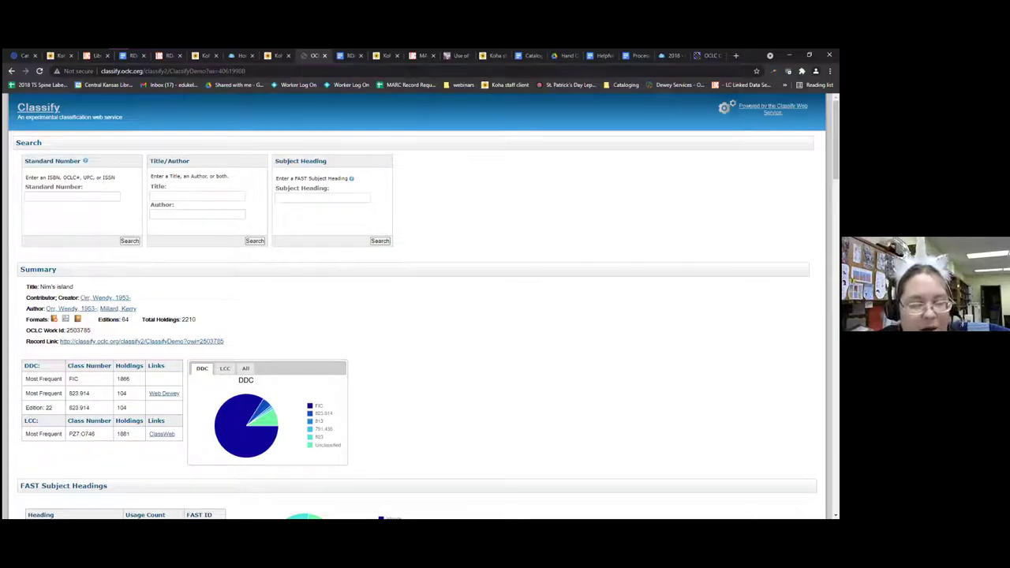
Switch to the RDA Cheat Sheet in Google Docs and capitalize the word Fiction in the v) line under Man-woman relationships
left_click(348, 57)
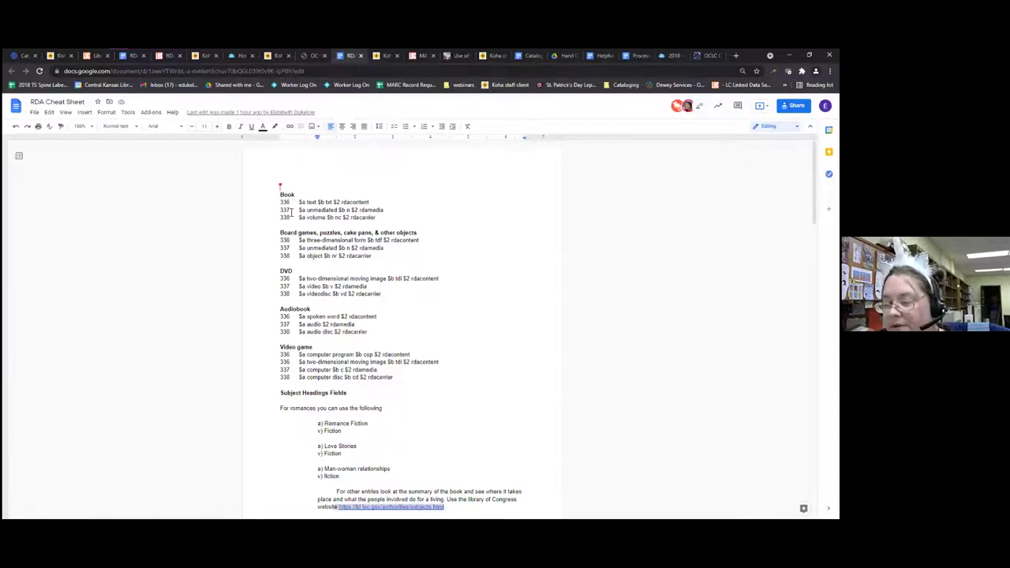
scroll(293, 214, "down", 1)
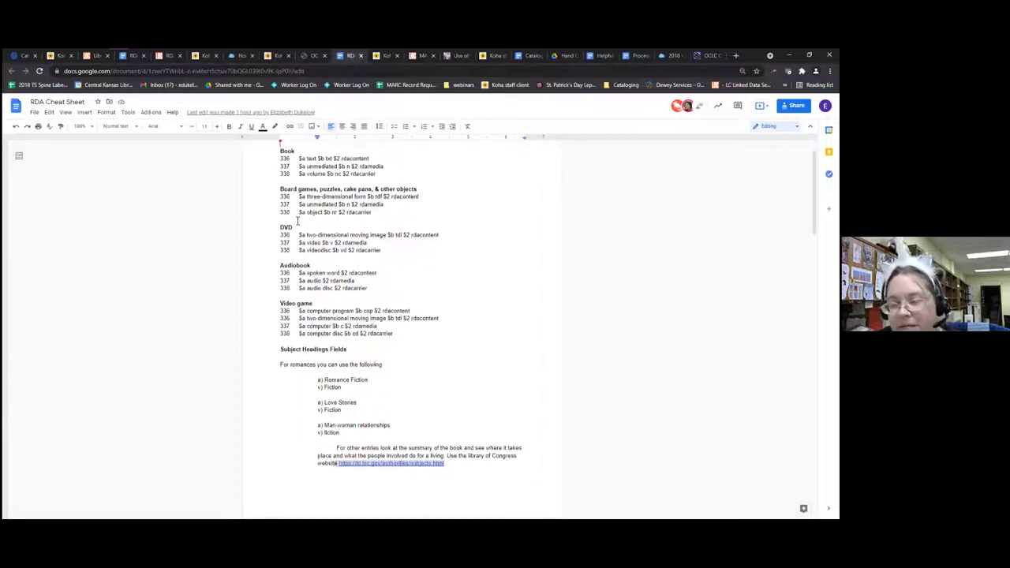
scroll(334, 372, "down", 2)
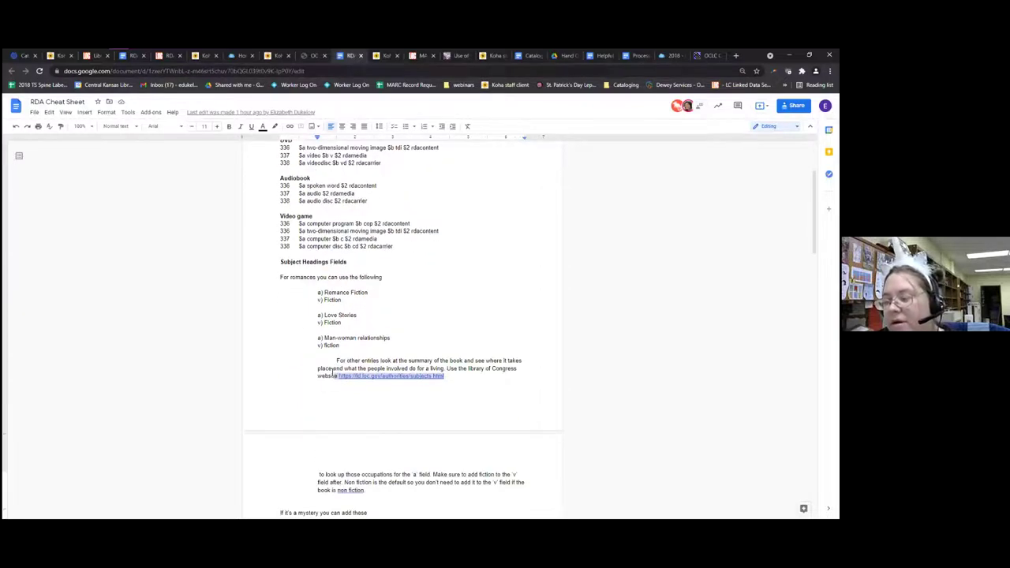
scroll(333, 372, "down", 2)
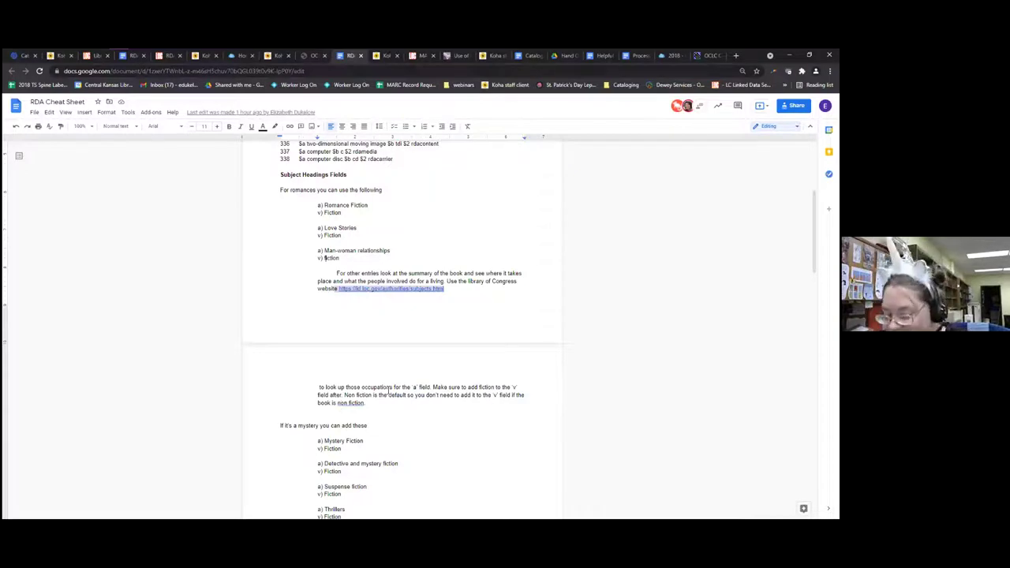
key("Delete")
type("F")
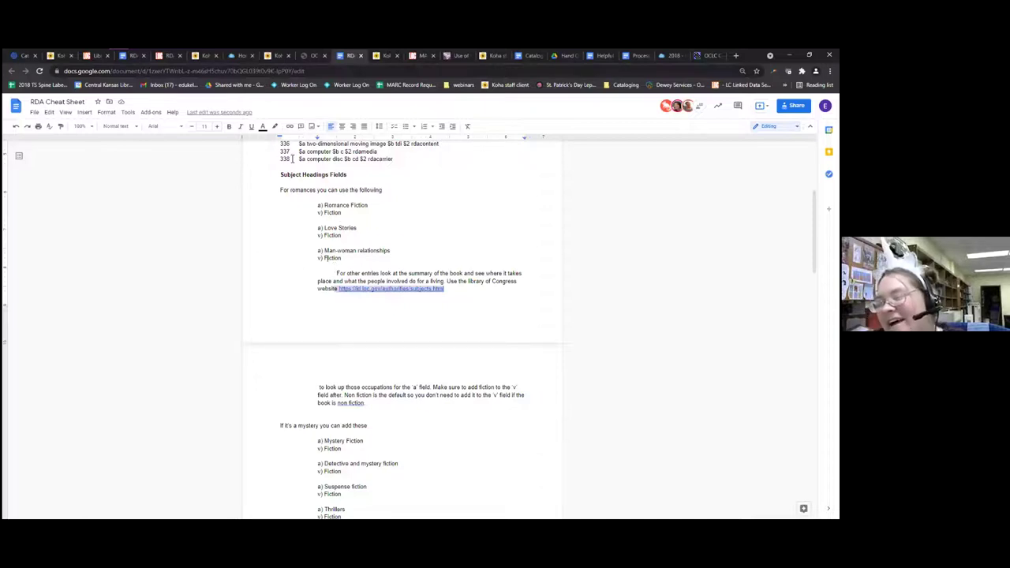
Read through the rest of the cheat sheet, from the mystery and western subject headings to the 651 place and 655 genre lists
scroll(290, 276, "down", 5)
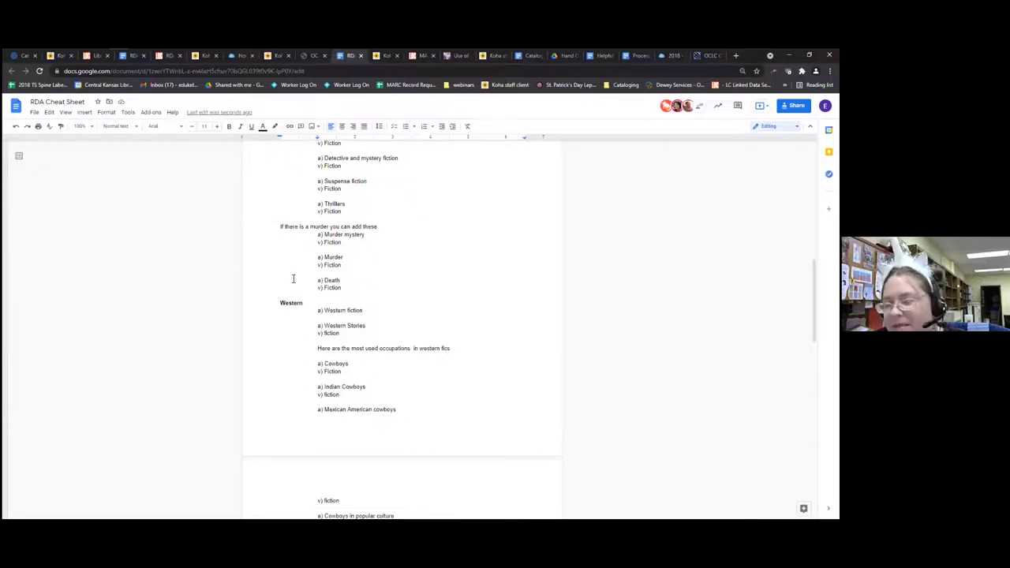
scroll(292, 279, "down", 4)
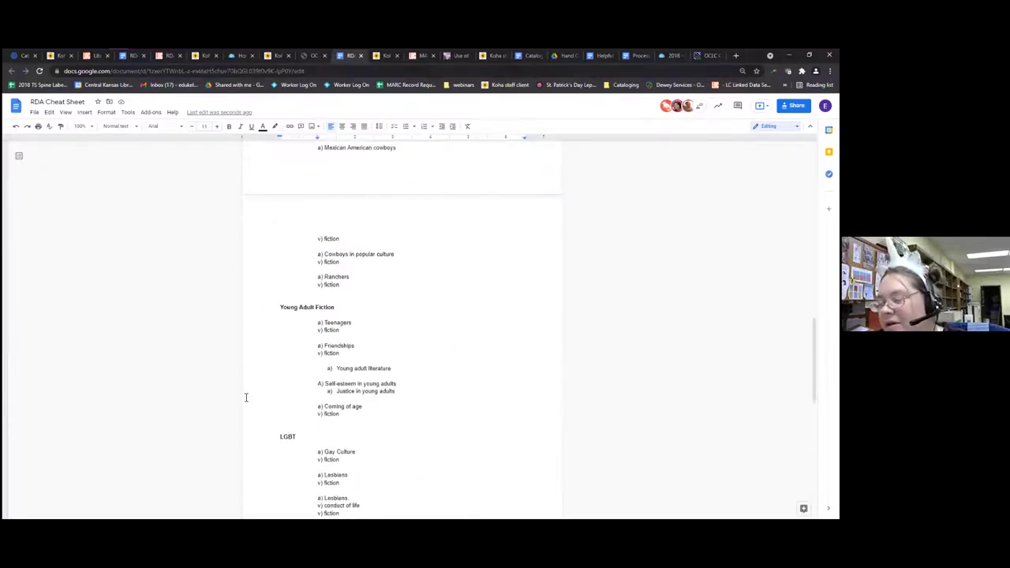
scroll(242, 398, "down", 3)
scroll(329, 404, "down", 3)
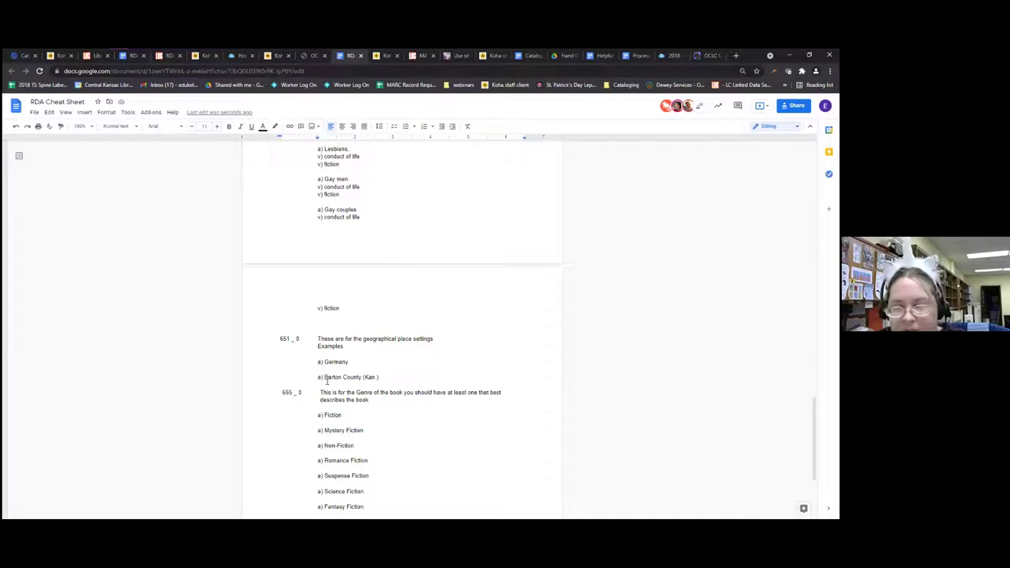
scroll(446, 404, "down", 2)
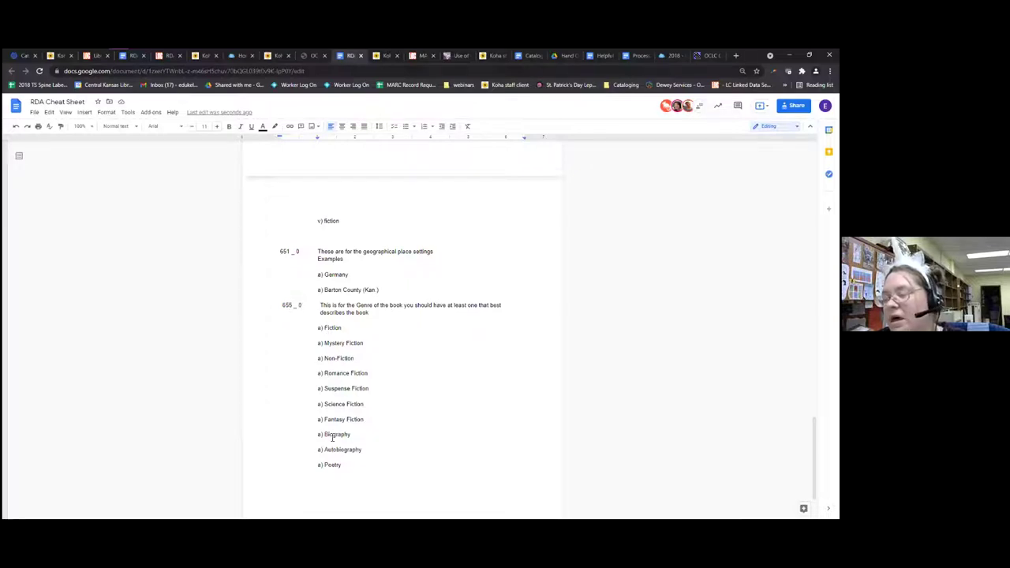
scroll(267, 312, "down", 2)
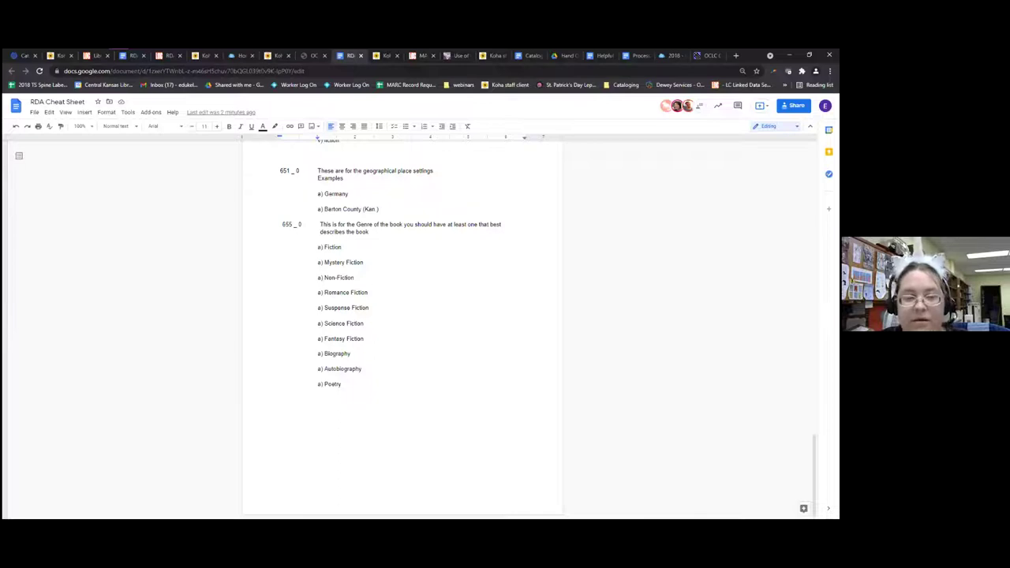
Switch to the Prezi cataloging presentation and read the intermediate tips and the Advanced list of cataloging tips
left_click(16, 59)
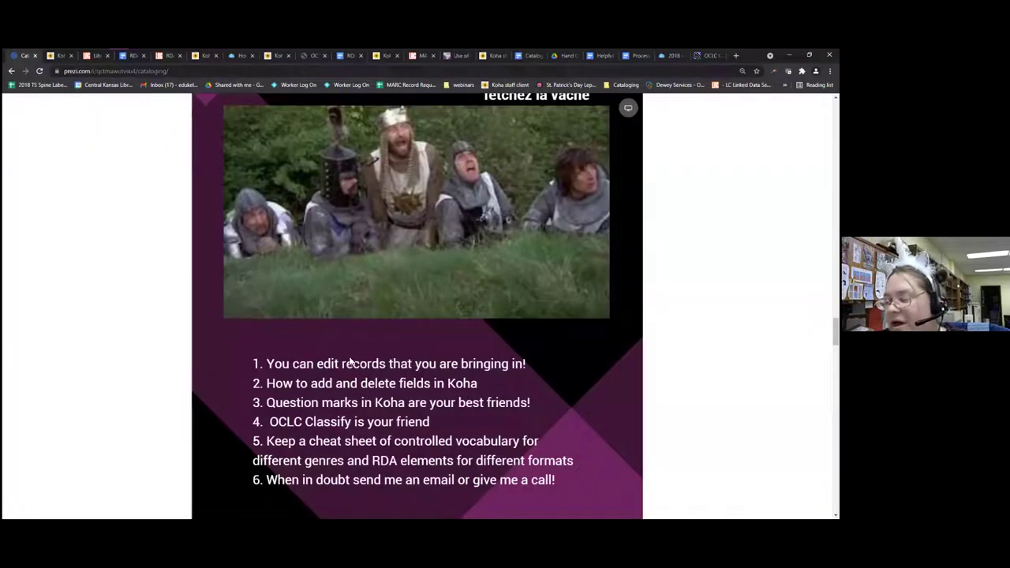
scroll(348, 362, "down", 1)
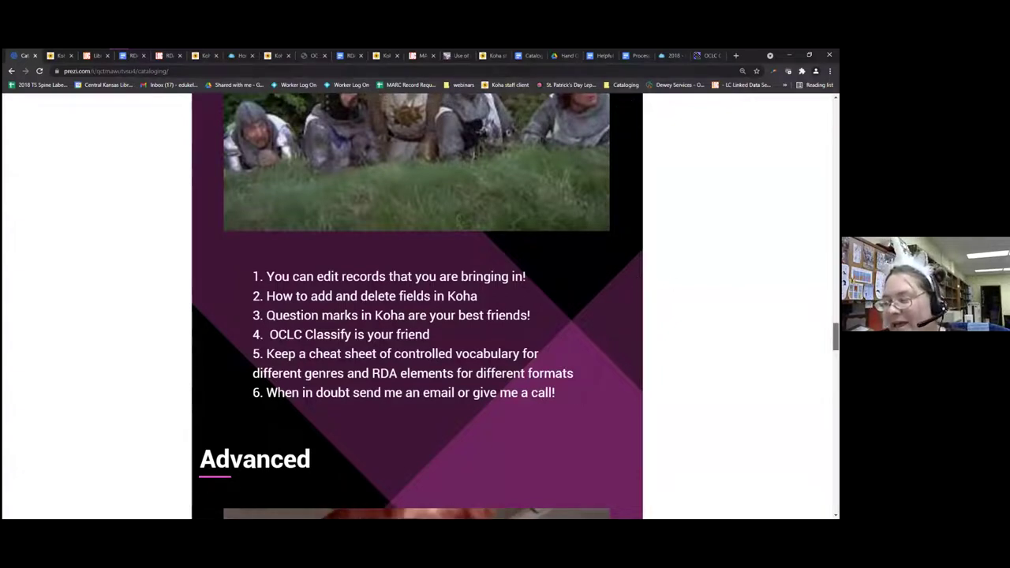
scroll(417, 306, "down", 2)
scroll(417, 305, "down", 3)
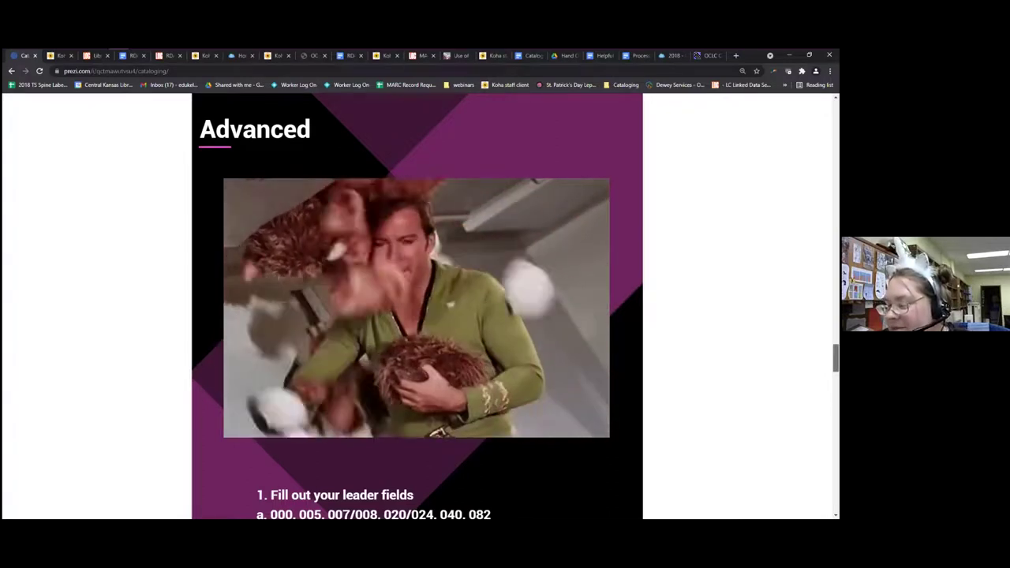
scroll(417, 306, "down", 1)
scroll(417, 307, "down", 8)
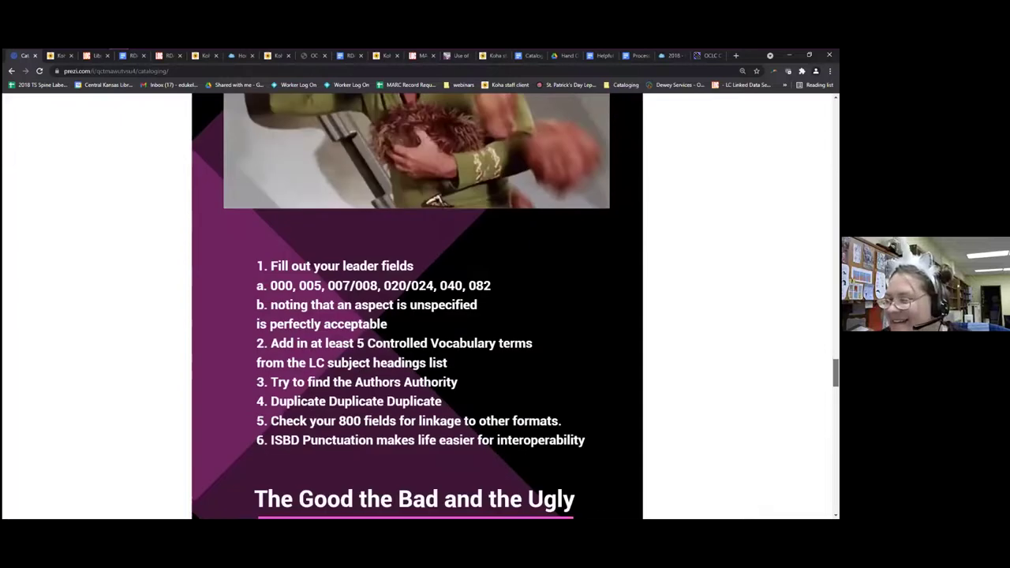
scroll(416, 306, "down", 1)
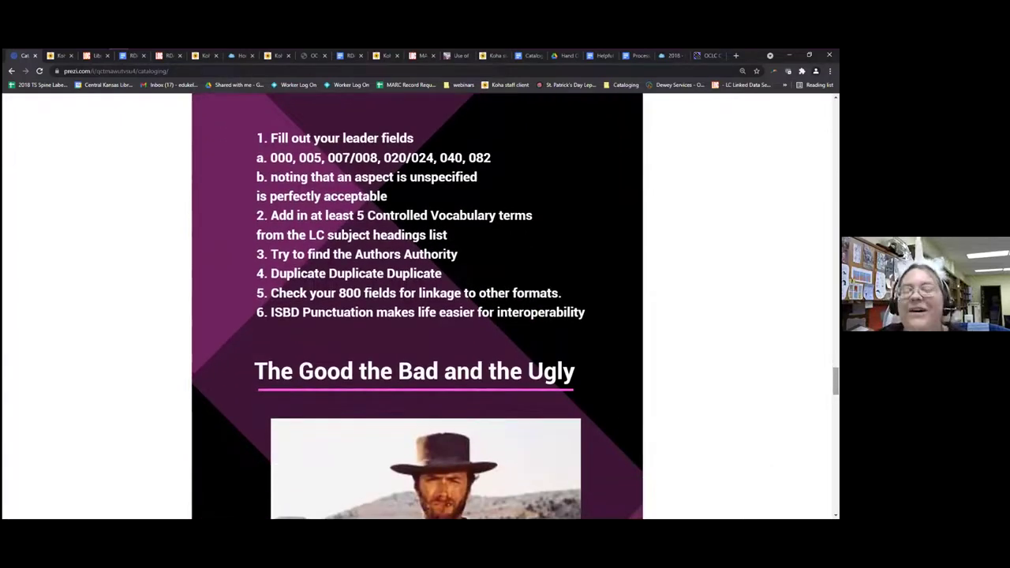
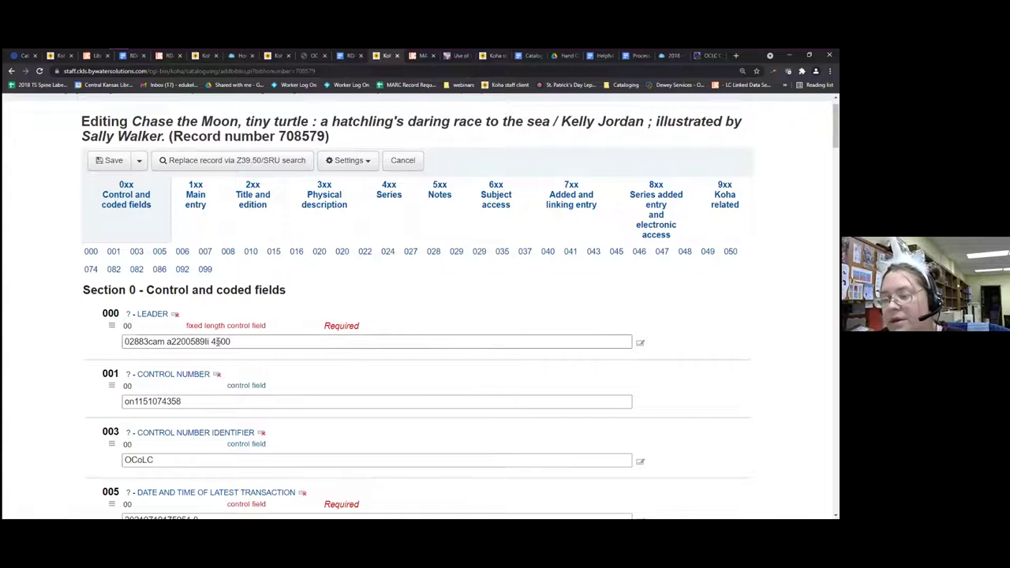
Open the 000 Leader builder for the Koha record and review the record status and type of record options
left_click(642, 345)
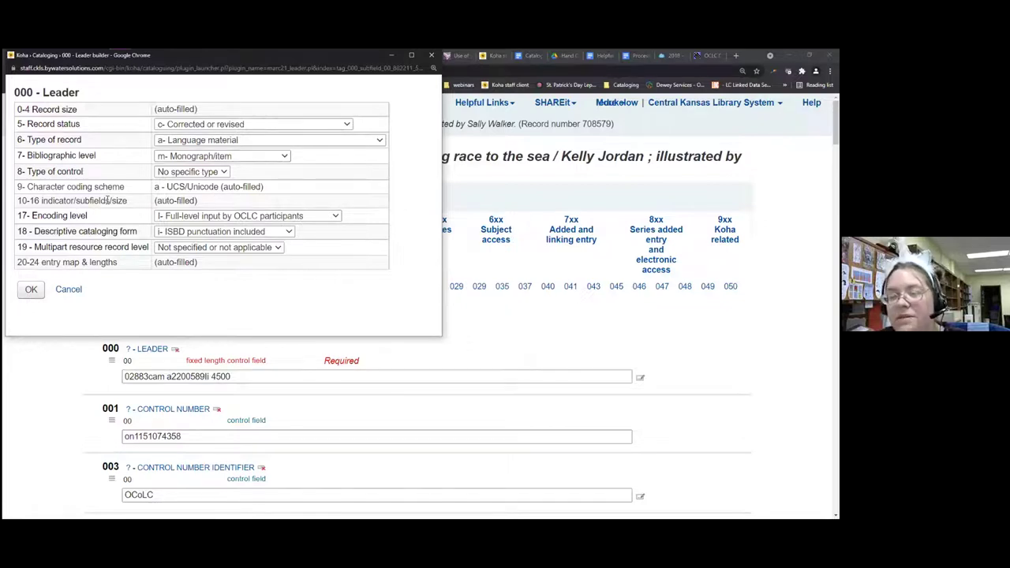
left_click(289, 124)
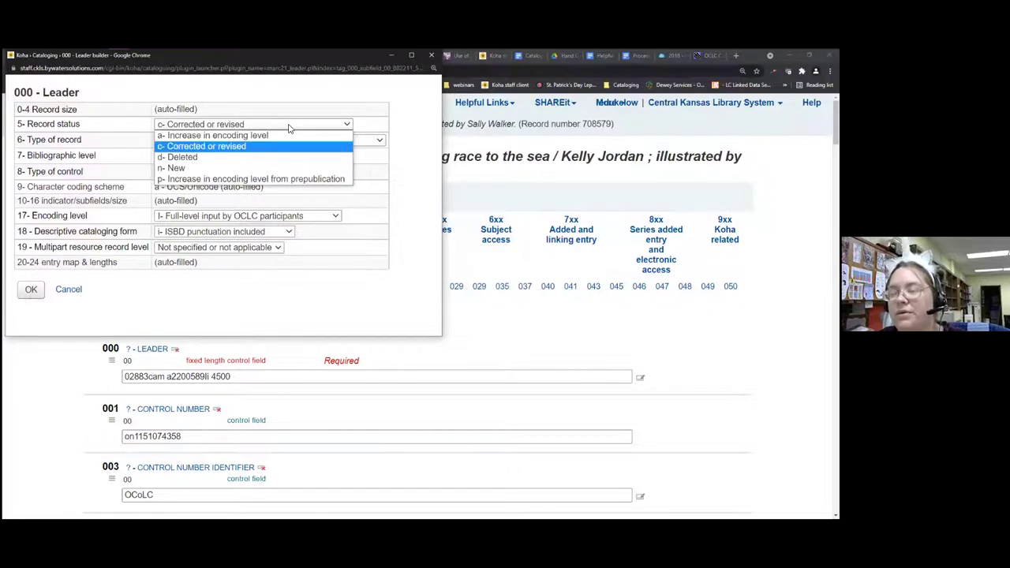
left_click(288, 125)
left_click(289, 126)
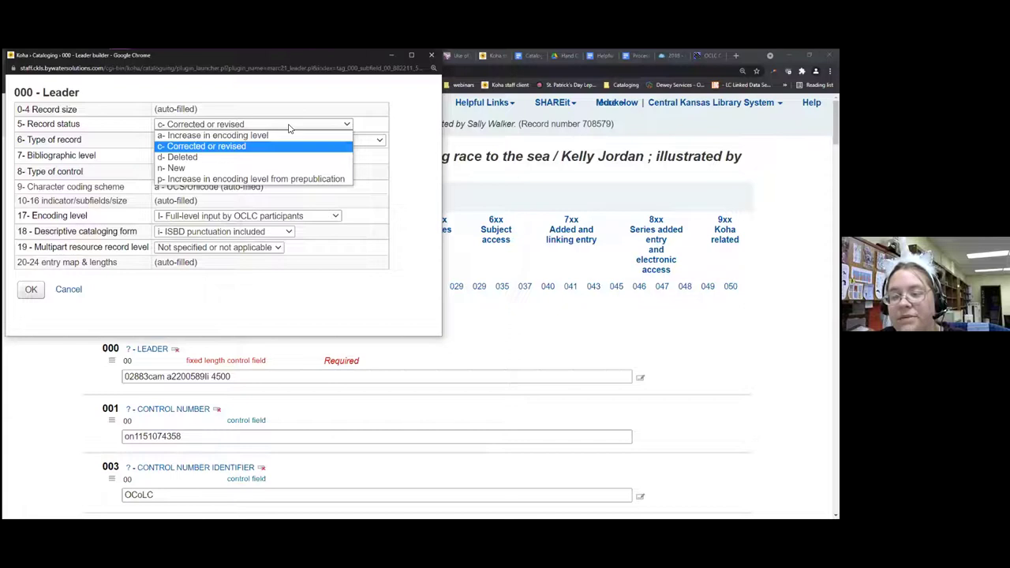
left_click(288, 127)
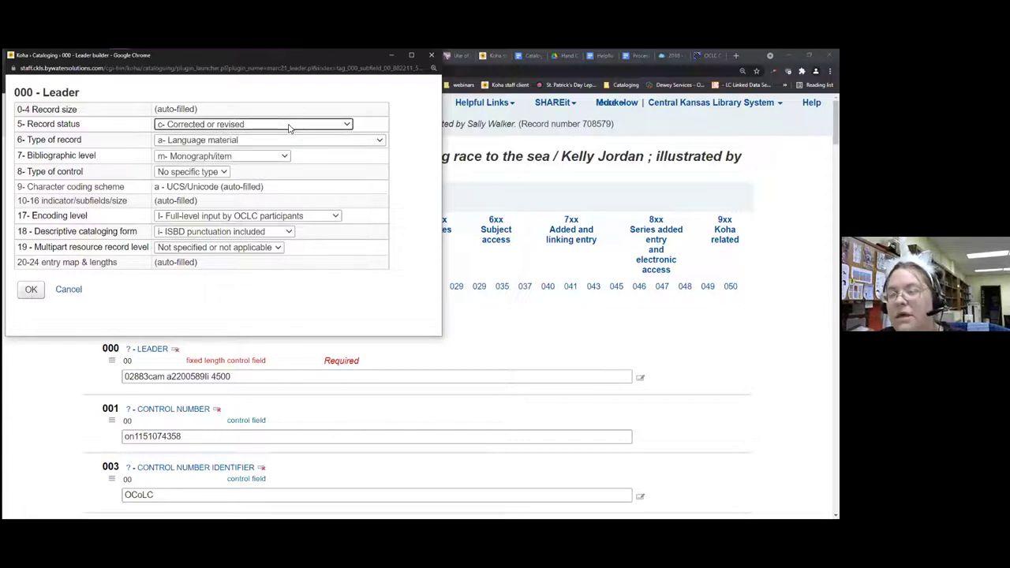
left_click(284, 142)
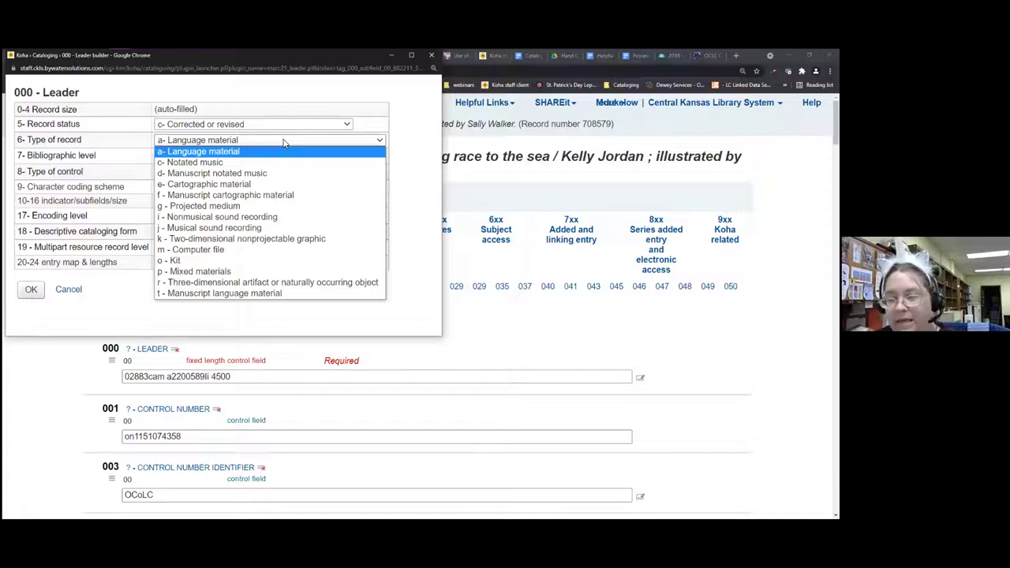
left_click(285, 142)
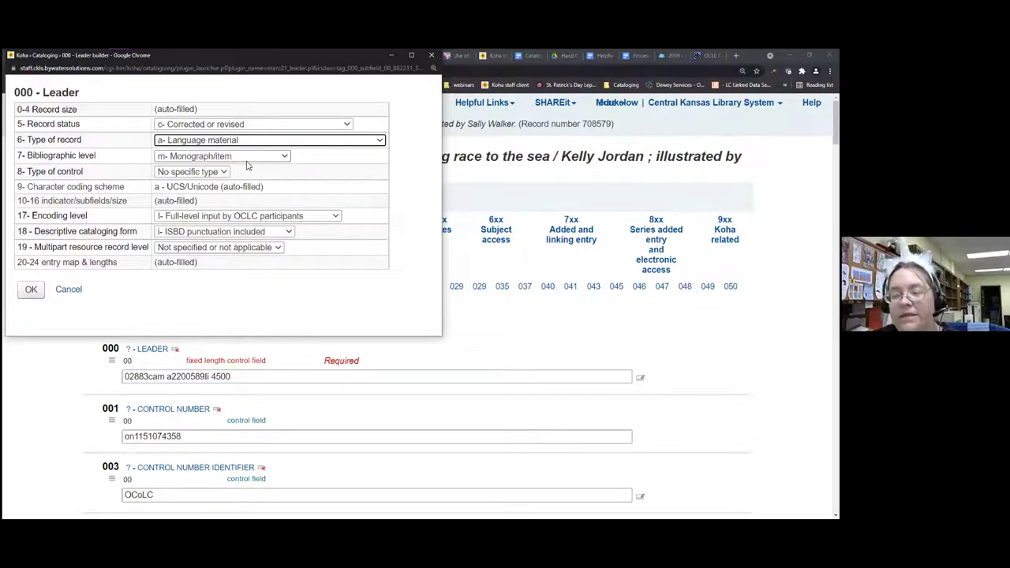
Review the encoding level options, keep Full-level input by OCLC participants, and apply the leader values to the record
left_click(242, 216)
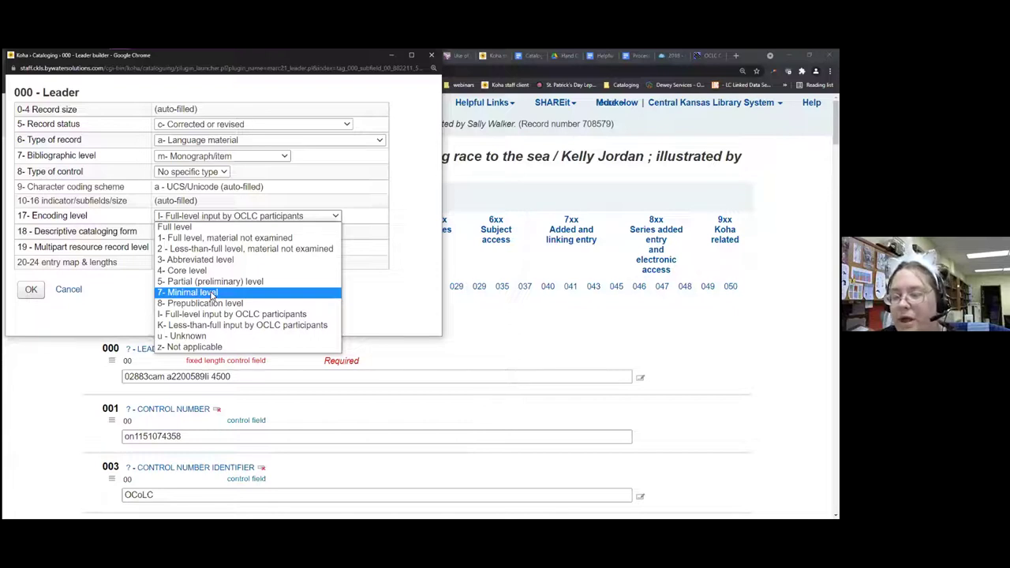
left_click(407, 260)
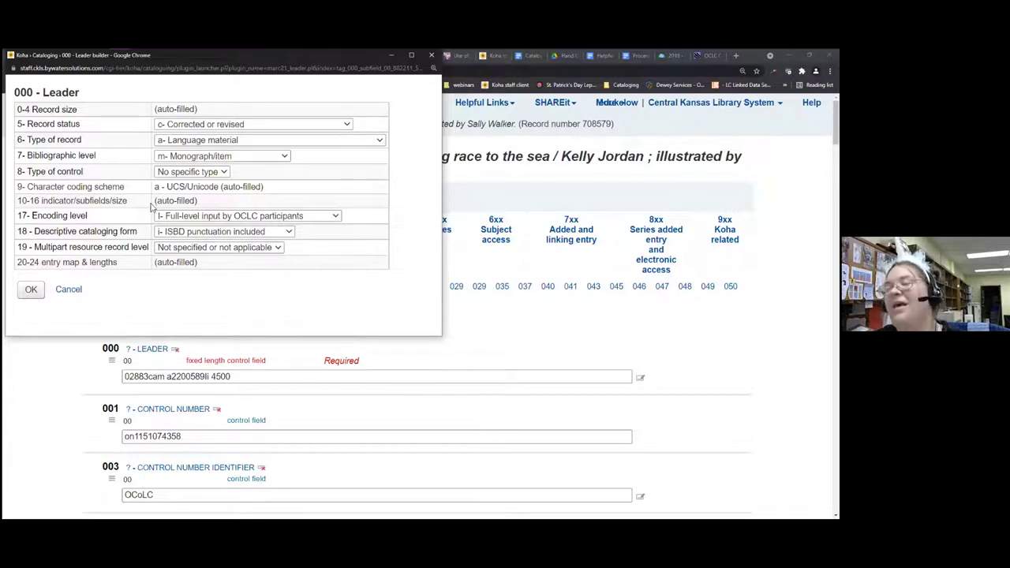
left_click(31, 290)
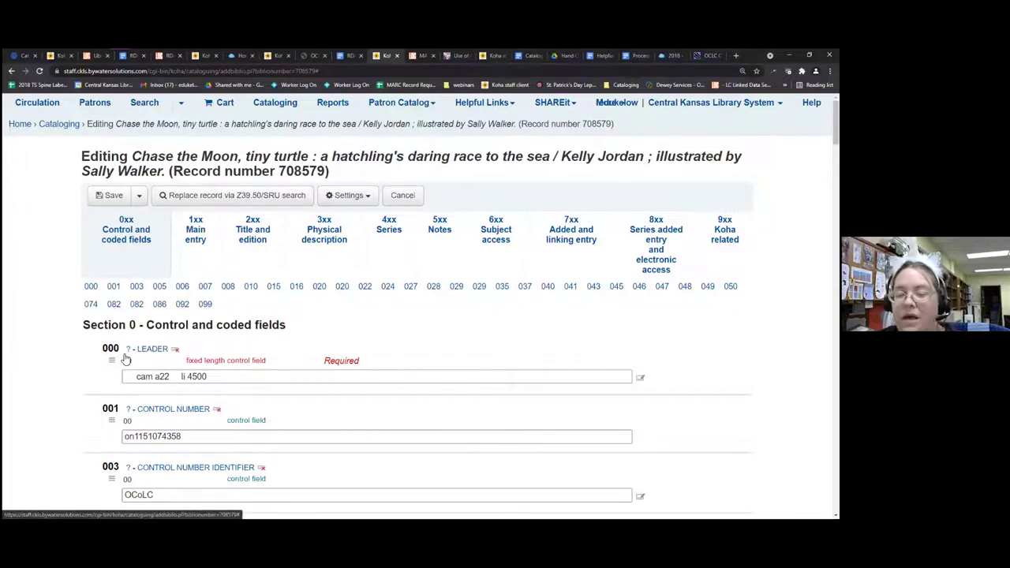
Refresh the 005 date and time of latest transaction with the current timestamp
scroll(128, 353, "down", 1)
scroll(124, 354, "down", 1)
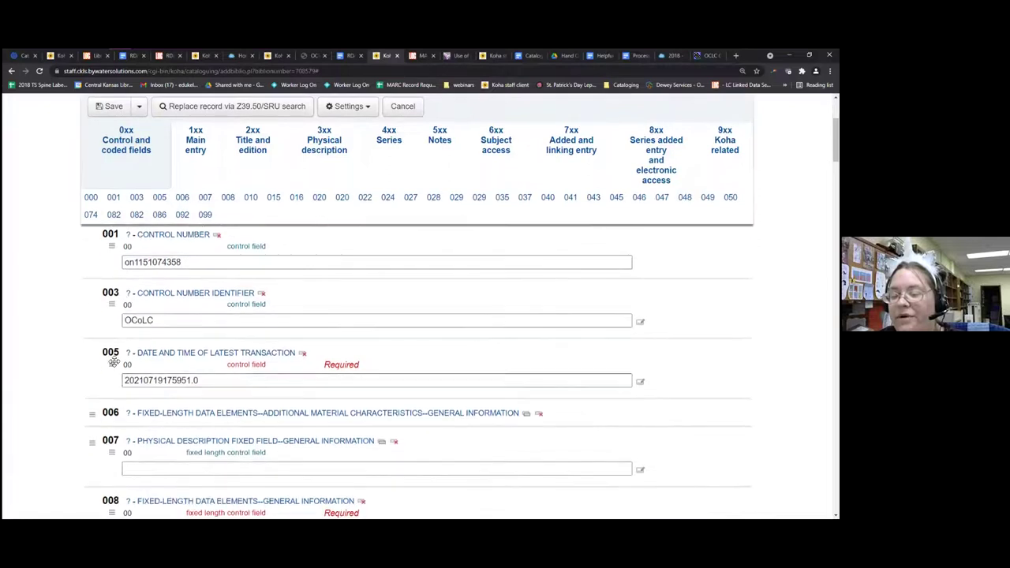
left_click(235, 380)
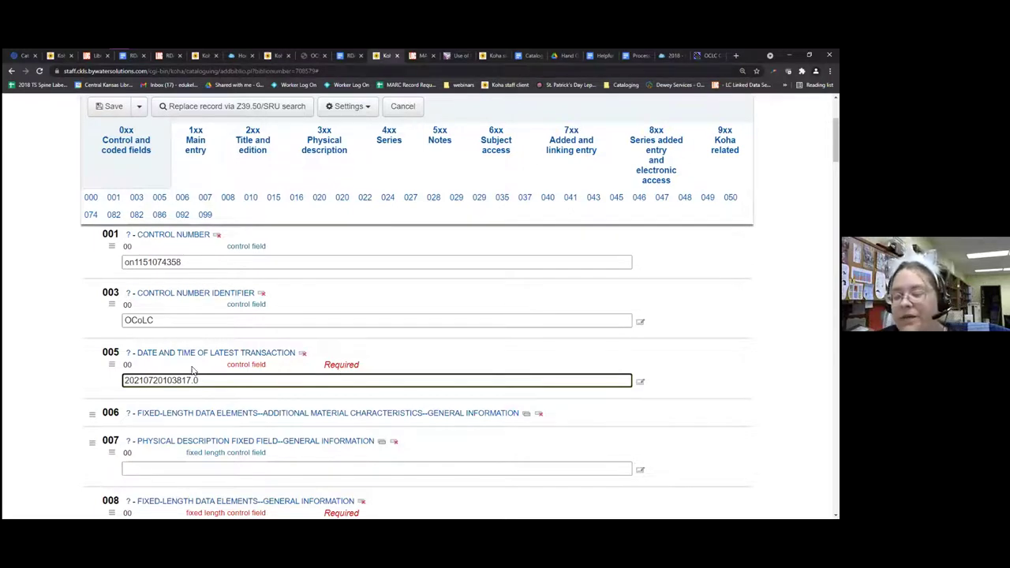
In field 024, move subfield a, standard number or code, above subfield 2 and duplicate the whole field
scroll(192, 370, "down", 1)
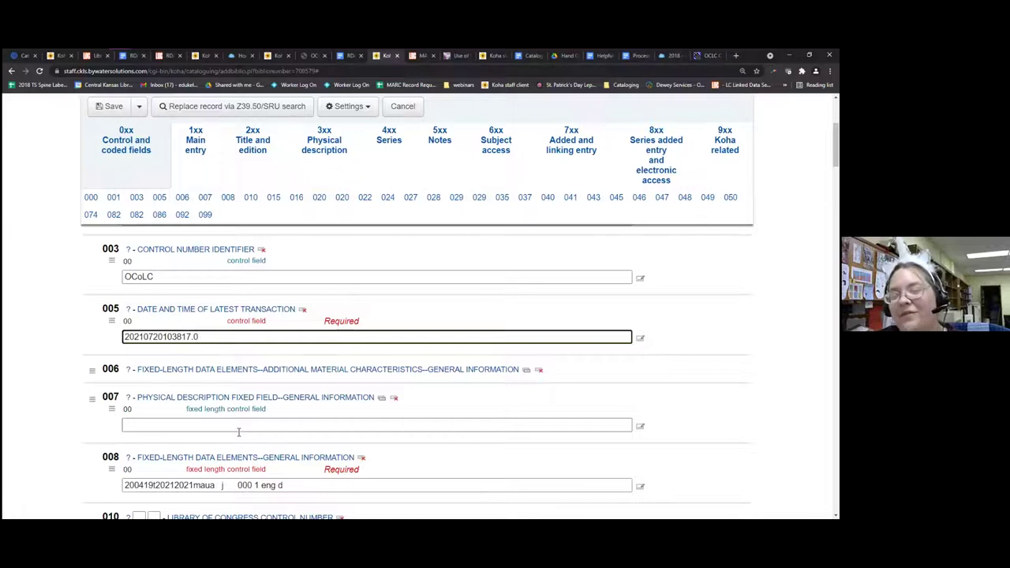
scroll(238, 431, "down", 1)
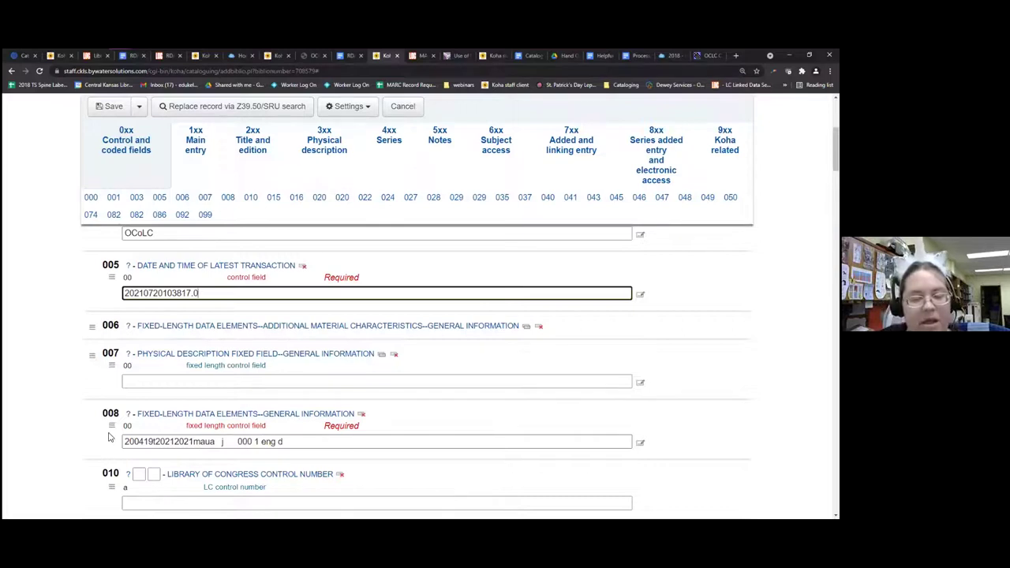
scroll(114, 439, "down", 5)
scroll(120, 438, "down", 3)
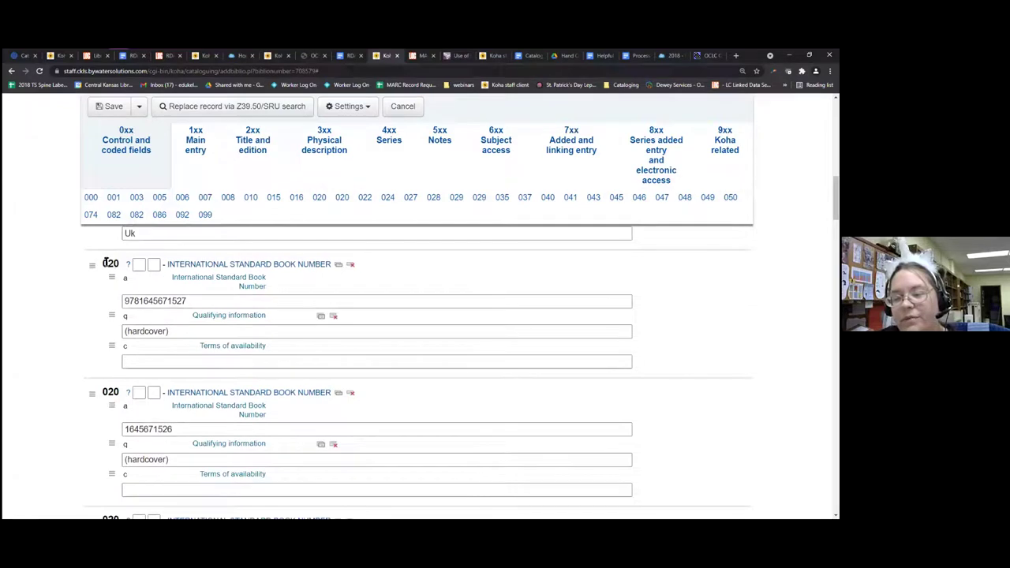
scroll(237, 276, "down", 2)
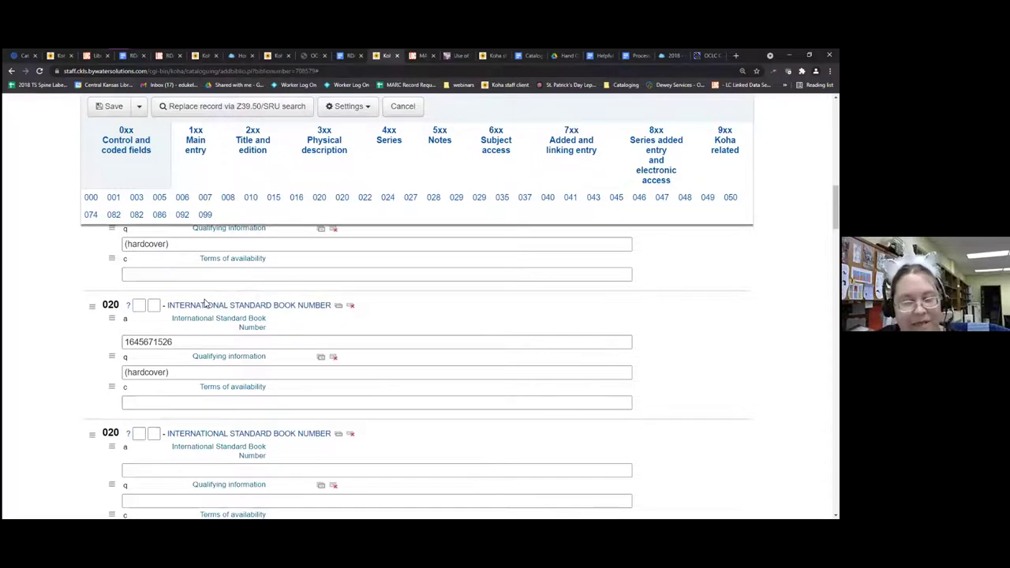
scroll(204, 302, "down", 9)
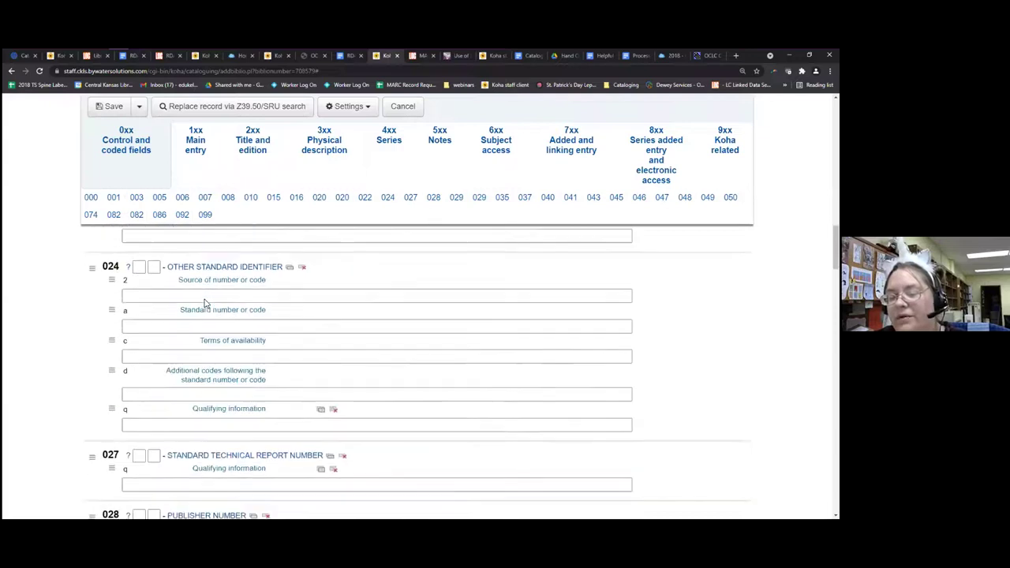
left_click(130, 324)
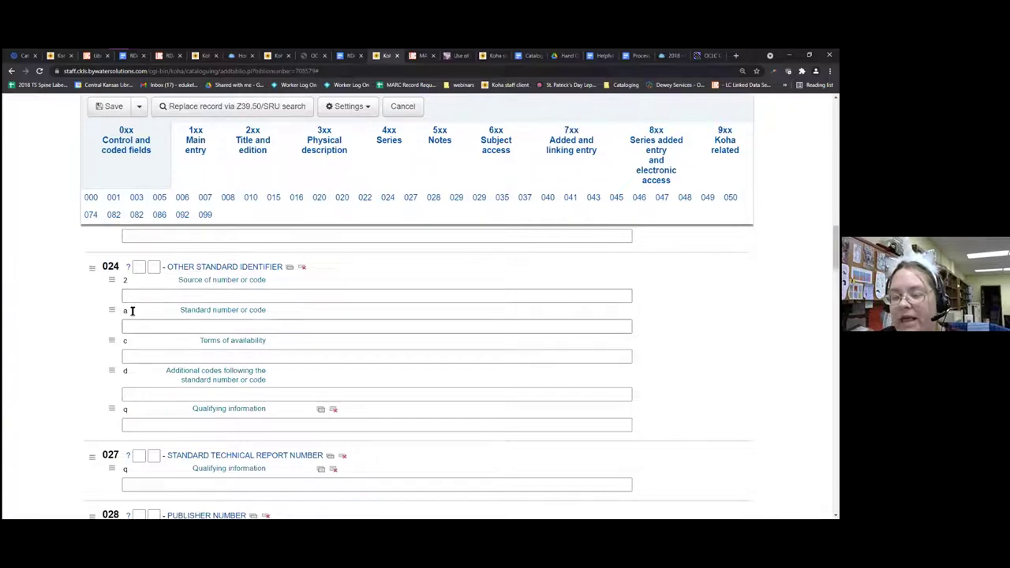
left_click_drag(113, 307, 117, 284)
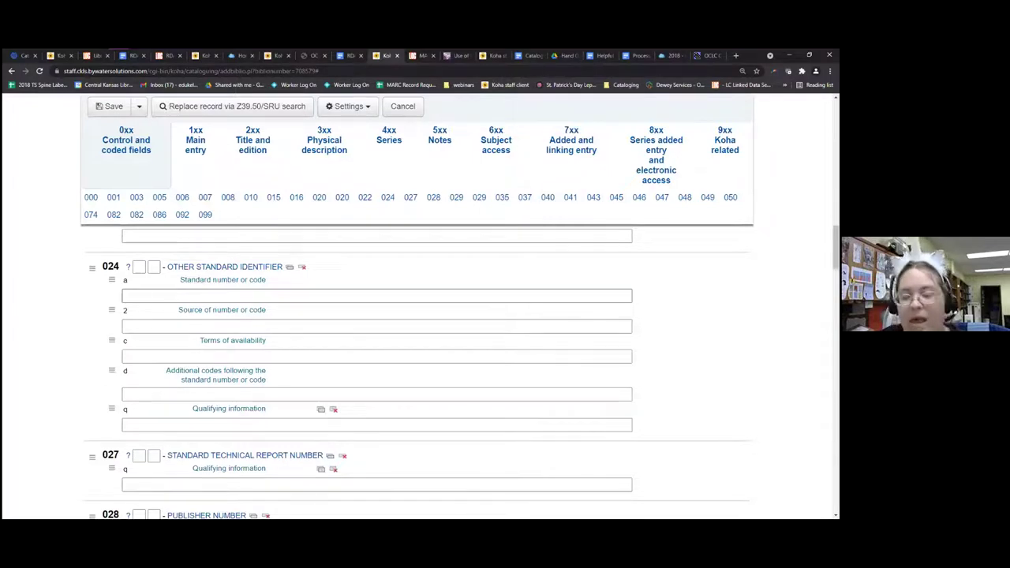
left_click(290, 270)
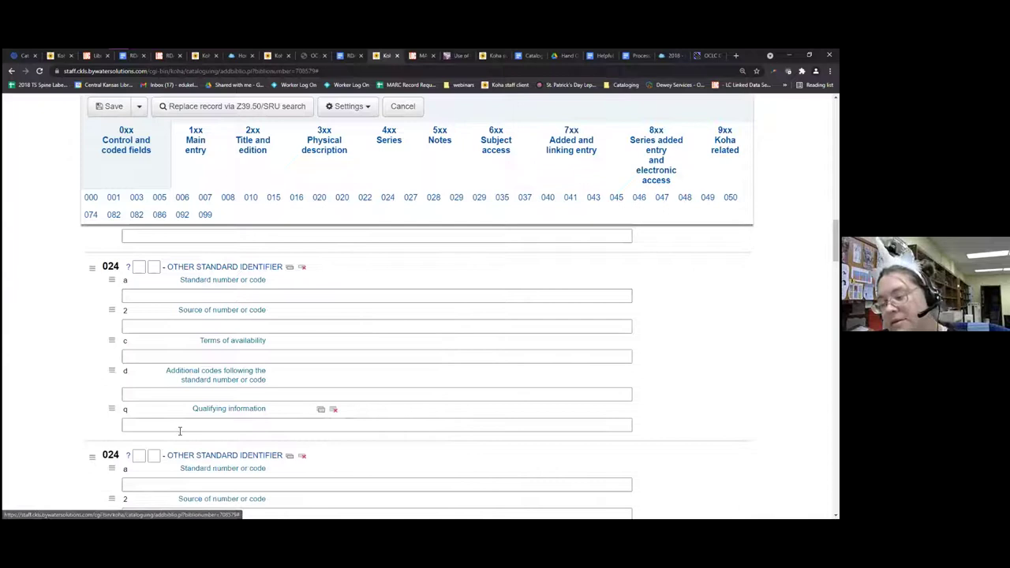
Open the record's 1xx Main entry section and examine field 100's personal name, associated dates and punctuation
scroll(180, 430, "down", 1)
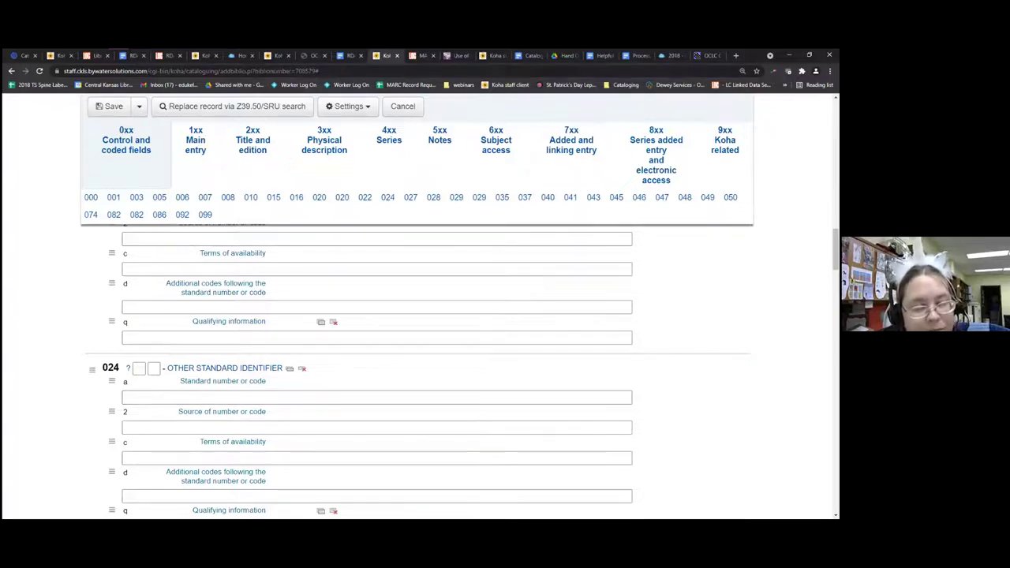
left_click(190, 145)
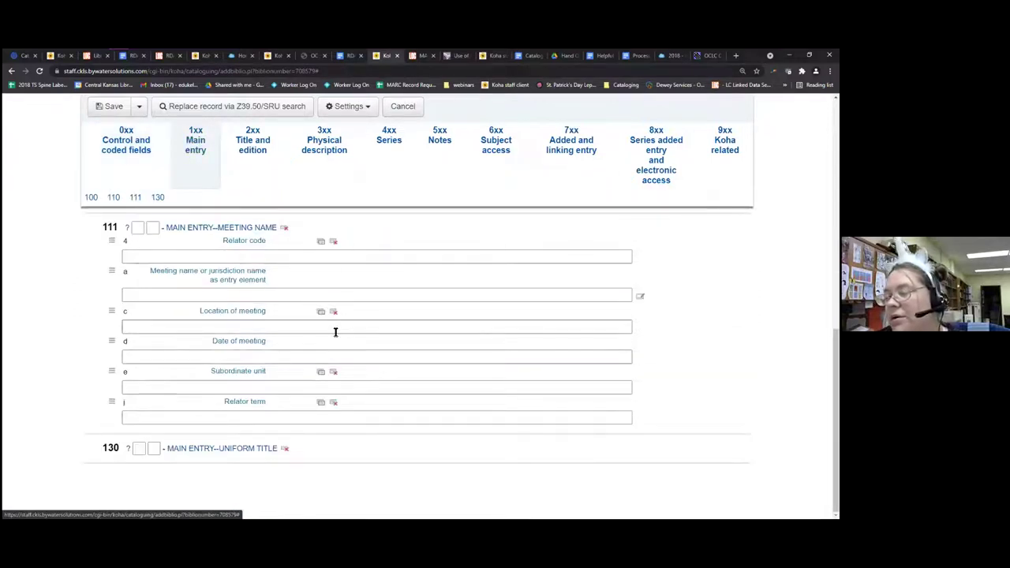
scroll(321, 316, "up", 3)
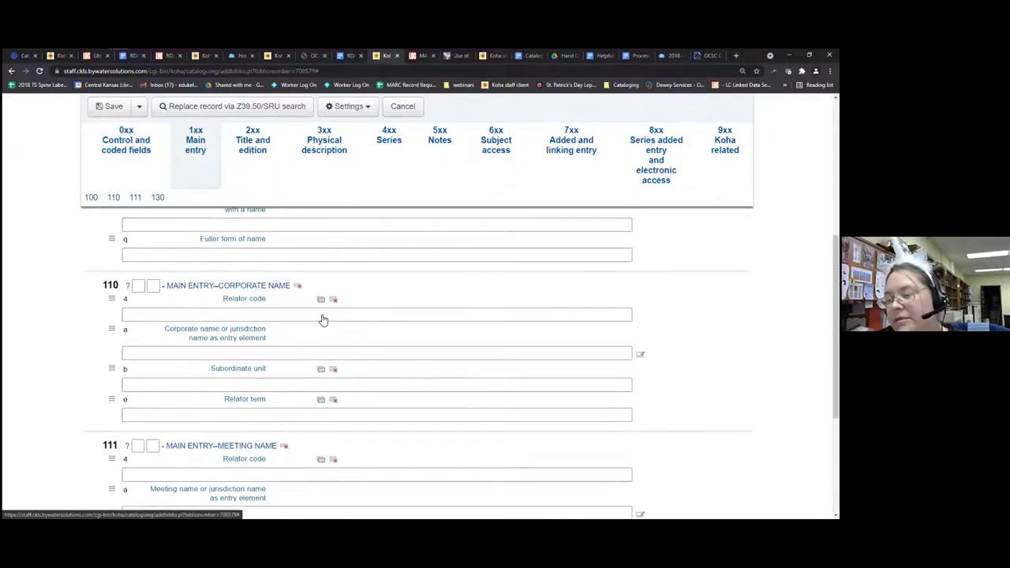
scroll(322, 314, "up", 2)
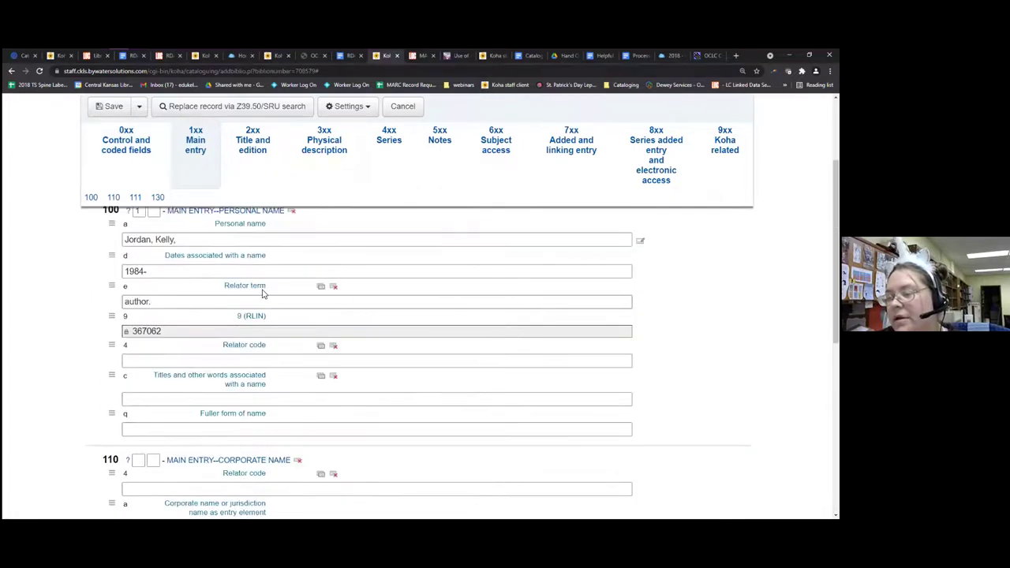
scroll(264, 294, "up", 1)
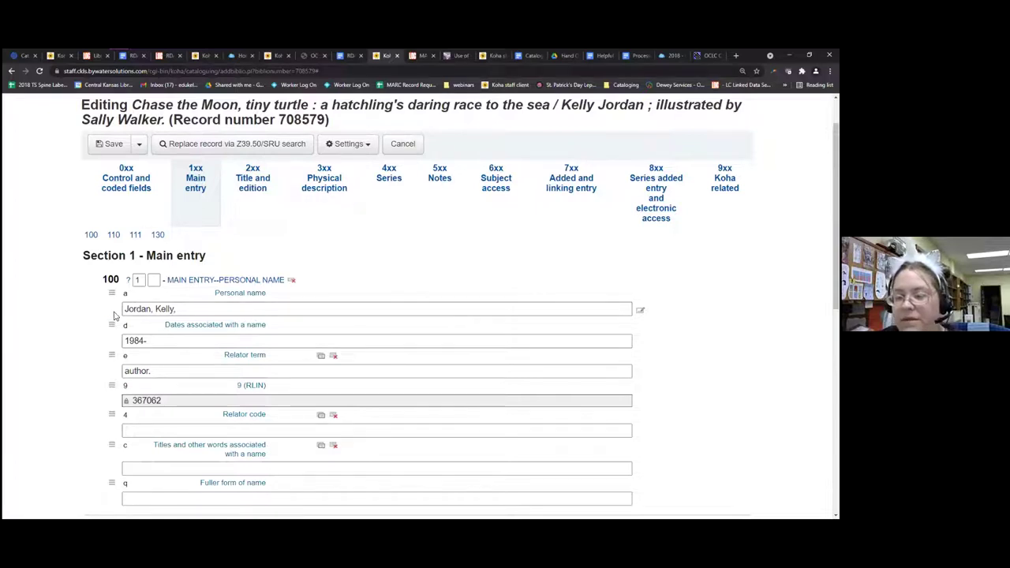
left_click(195, 311)
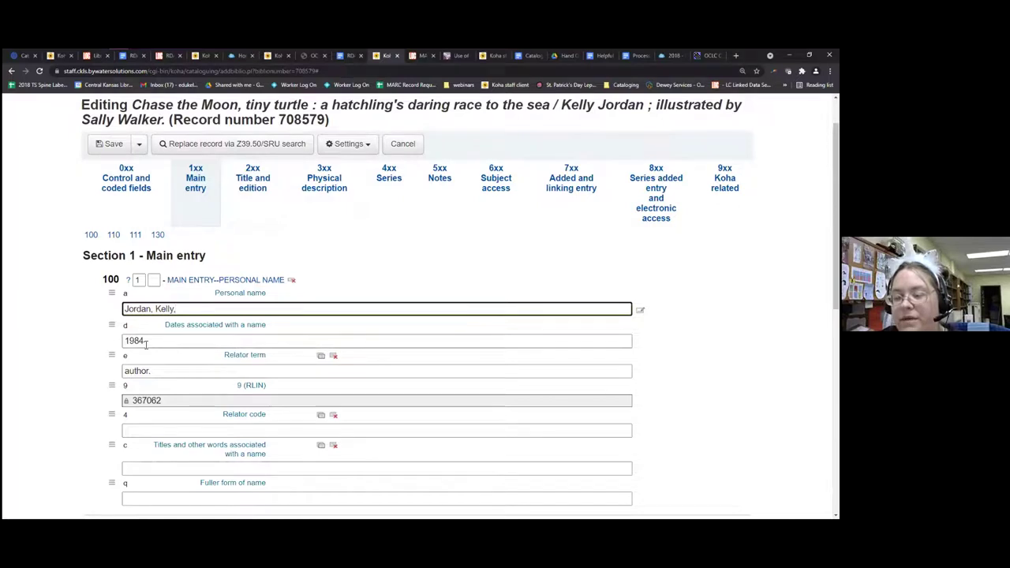
left_click(178, 343)
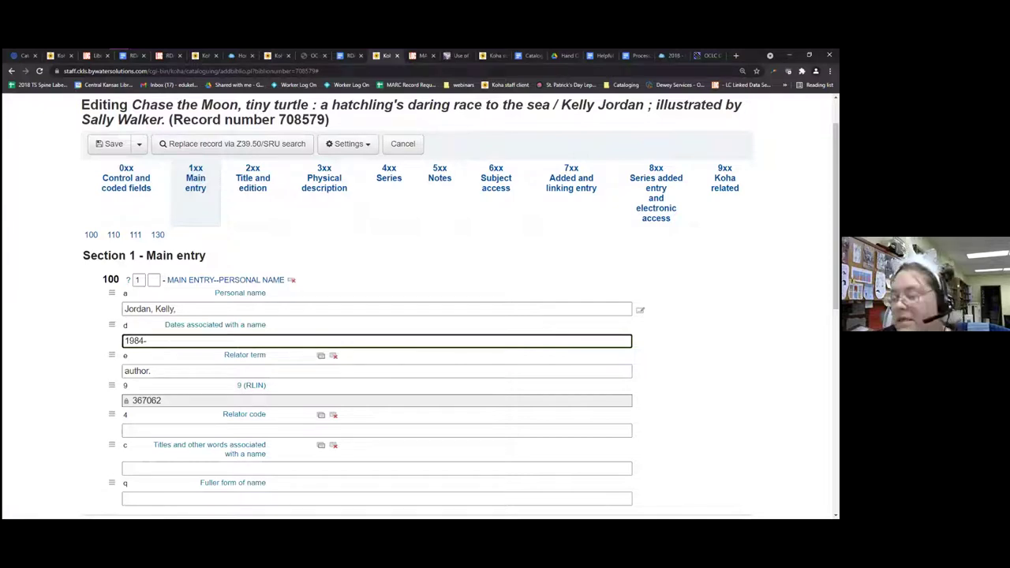
Switch to the Illinois Heartland bibliographic cataloging standards page and review its ISBD punctuation examples, including the corrected 700 illustrator entry
left_click(454, 57)
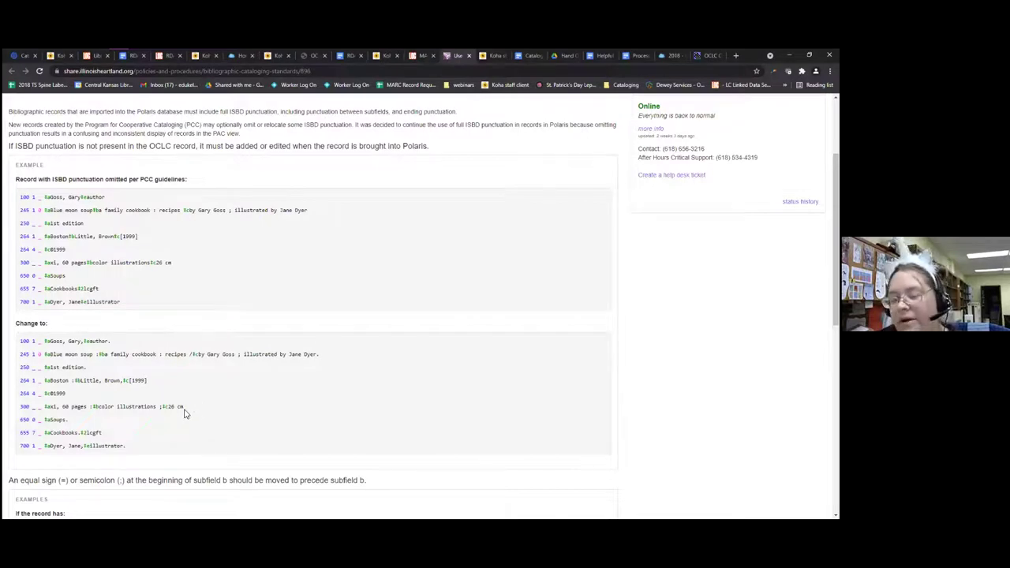
scroll(183, 410, "down", 1)
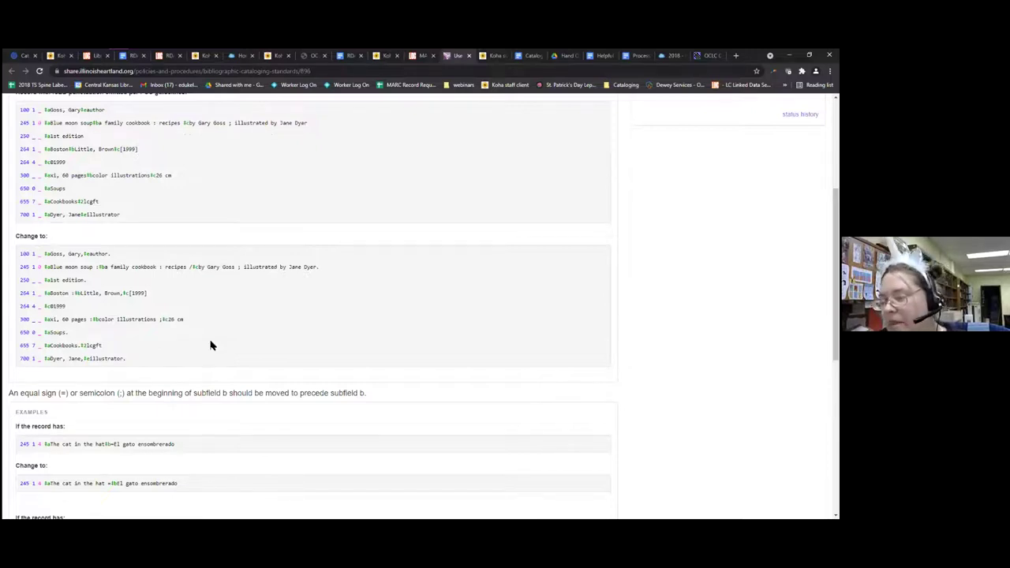
scroll(211, 345, "down", 1)
scroll(211, 345, "down", 2)
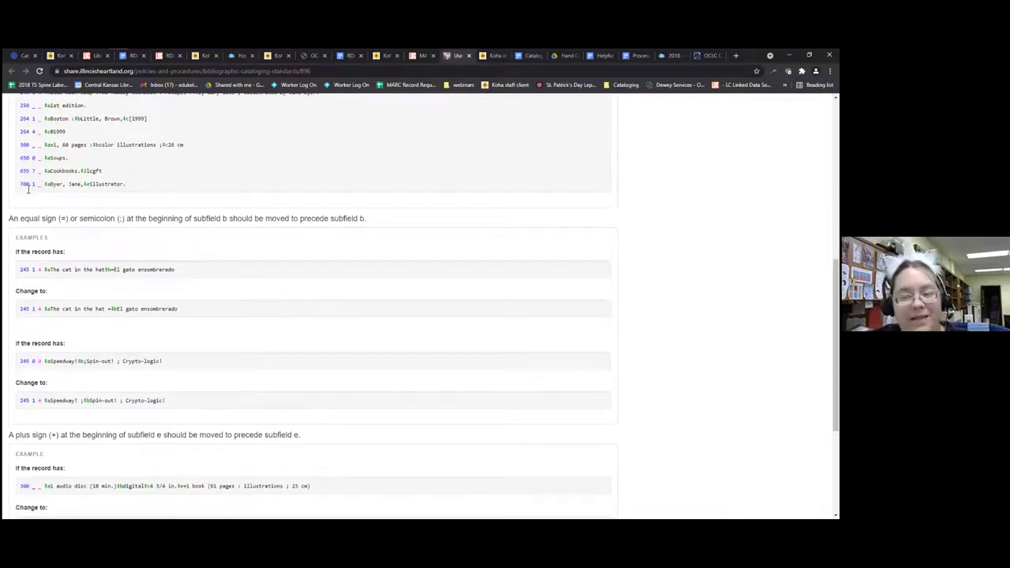
left_click_drag(133, 188, 59, 196)
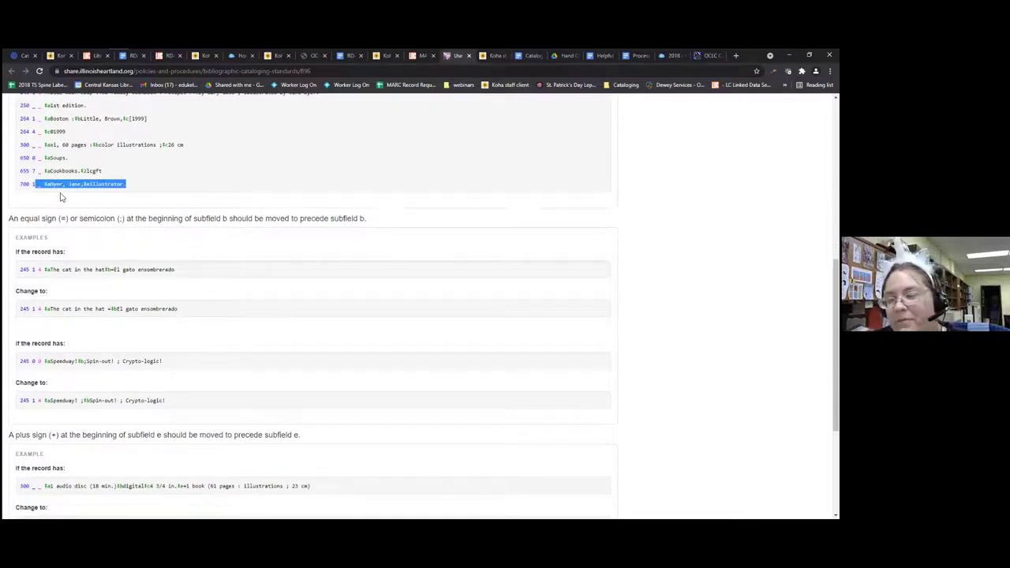
left_click(277, 219)
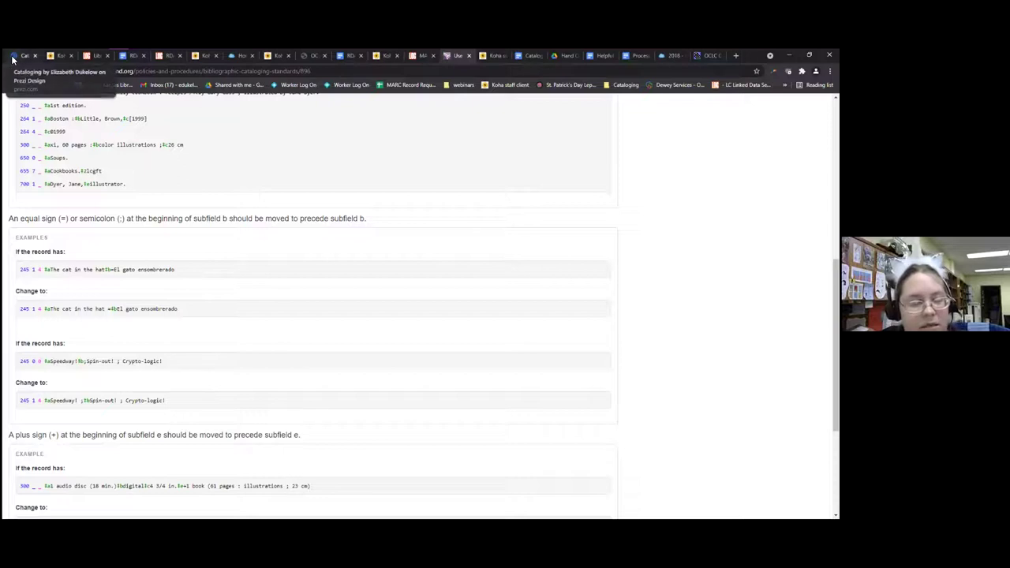
Switch to the Cataloging presentation in Prezi and review the tips list through The Good the Bad and the Ugly heading
left_click(13, 57)
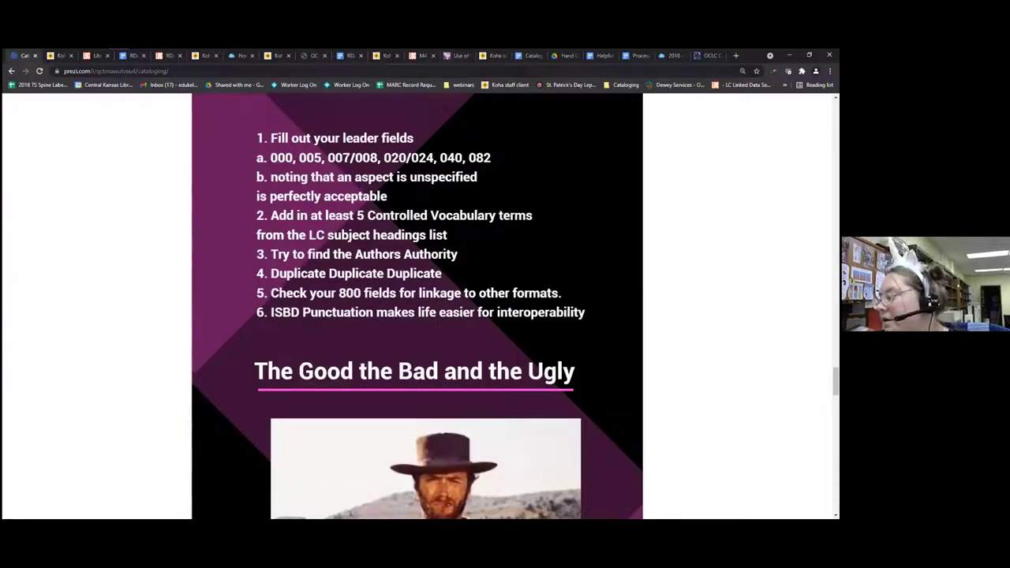
scroll(417, 308, "down", 3)
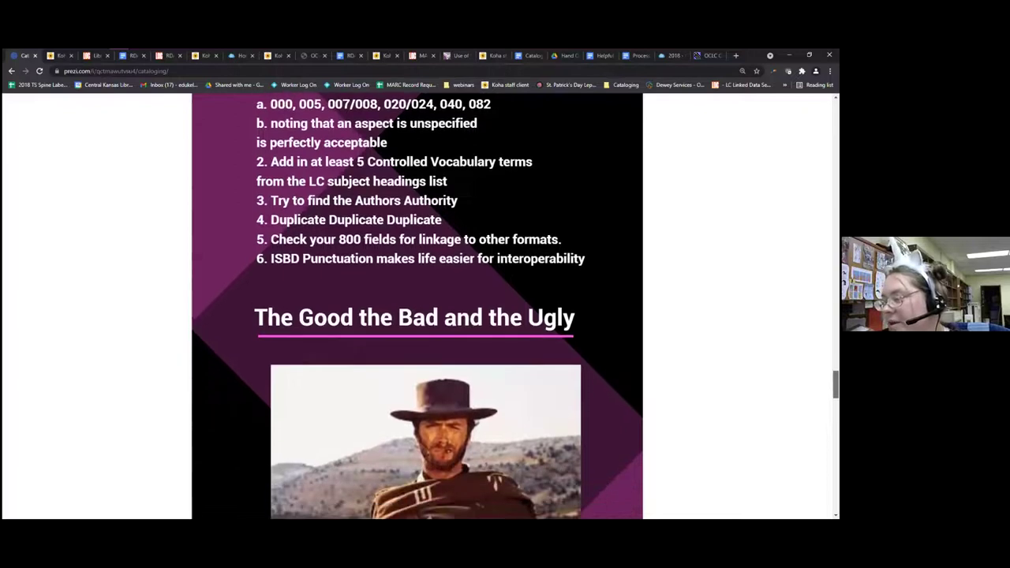
scroll(416, 306, "down", 1)
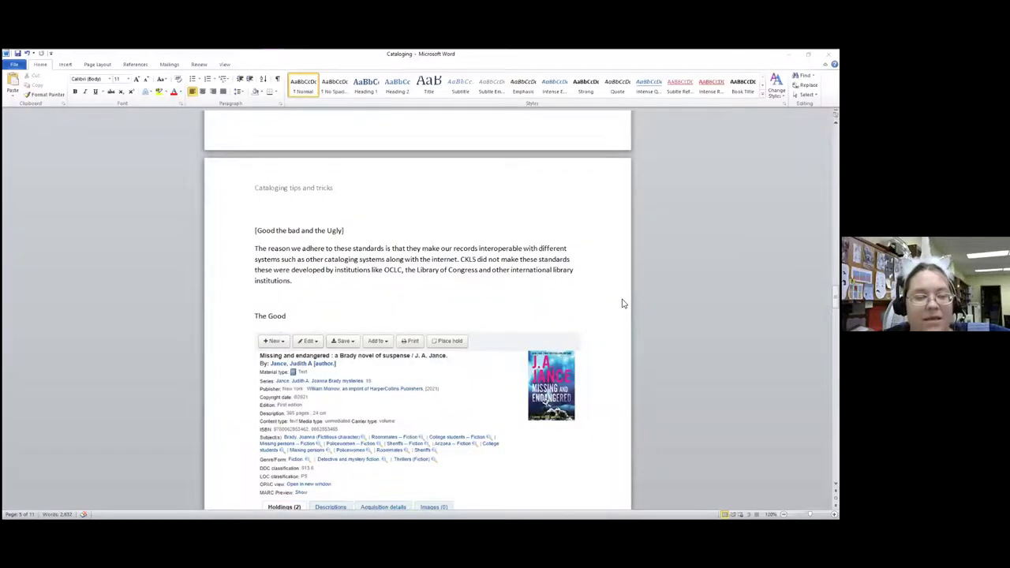
Switch to the Cataloging document in Word and examine The Good example record for Missing and endangered at a readable size
scroll(623, 303, "down", 1)
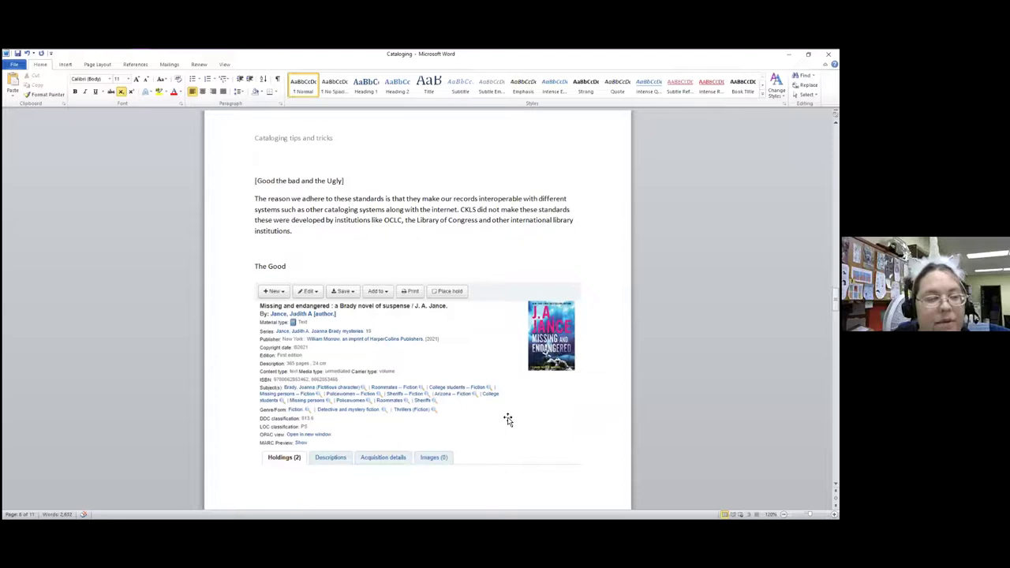
left_click(590, 247)
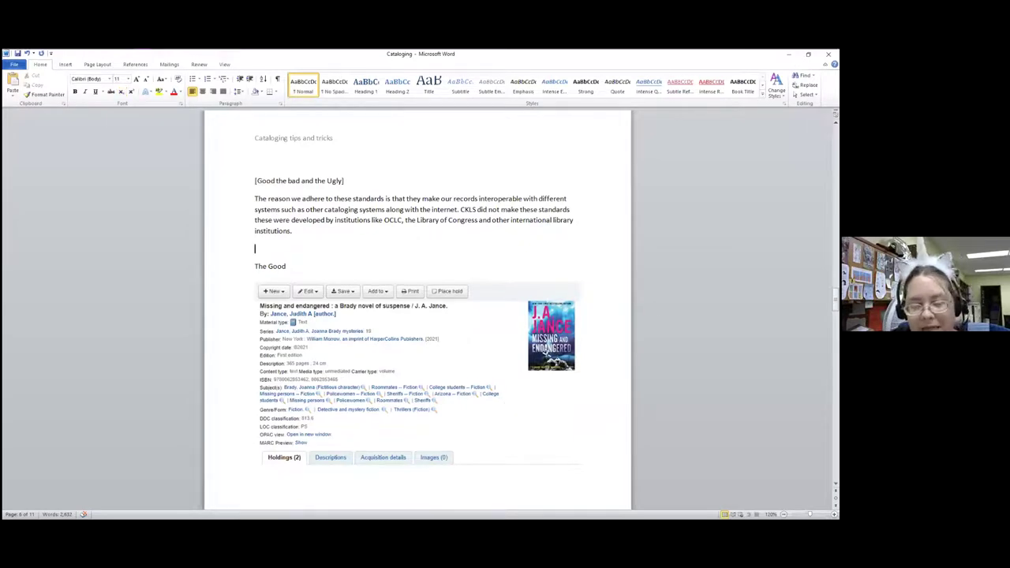
scroll(418, 307, "up", 5)
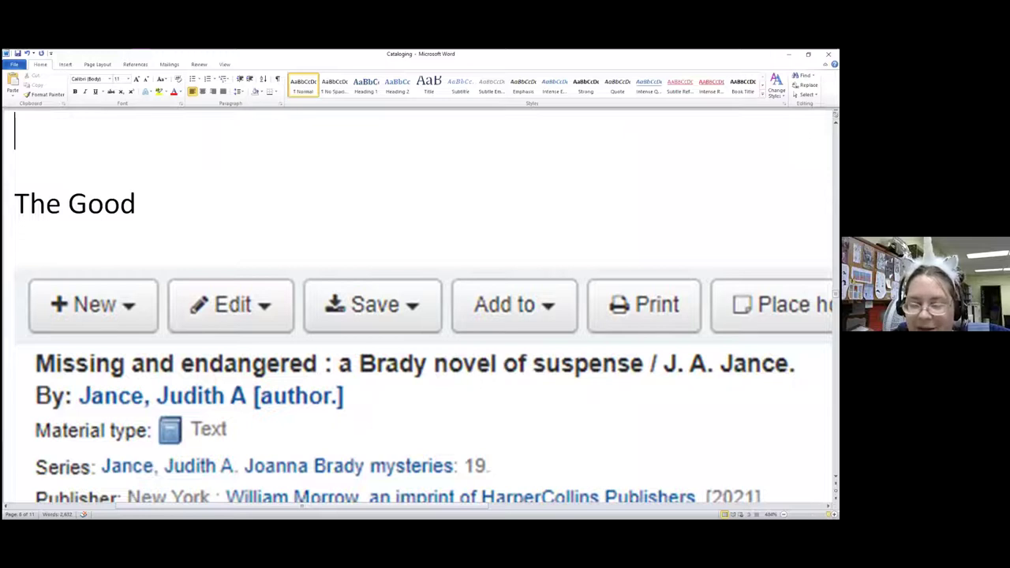
scroll(418, 308, "down", 3)
scroll(418, 308, "down", 6)
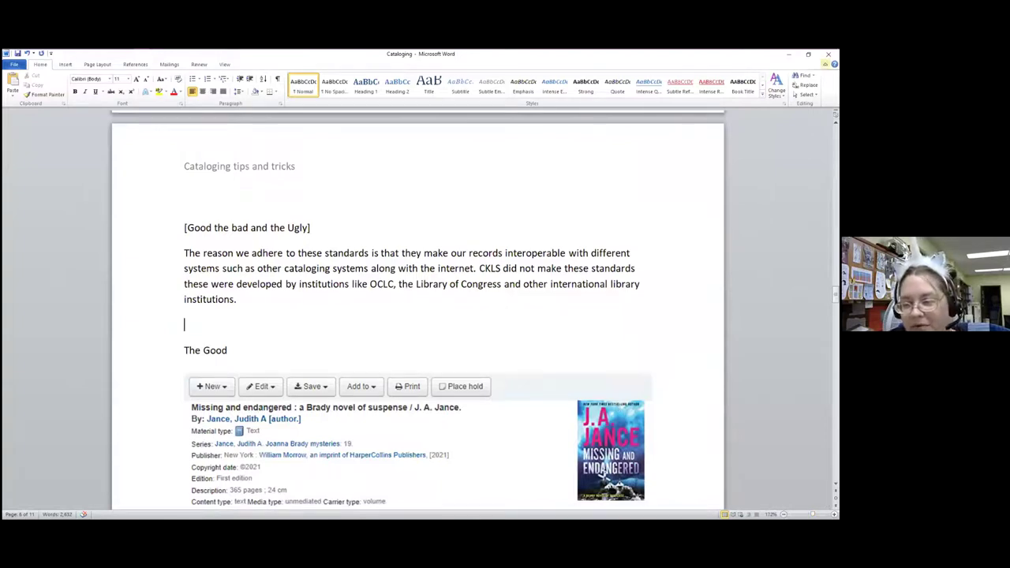
left_click_drag(834, 293, 835, 295)
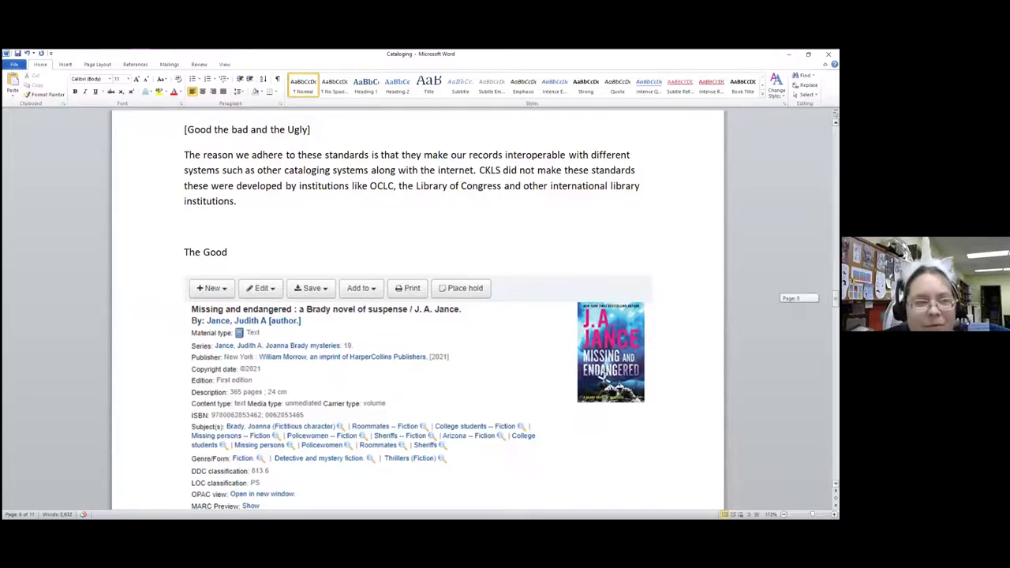
scroll(418, 296, "down", 2)
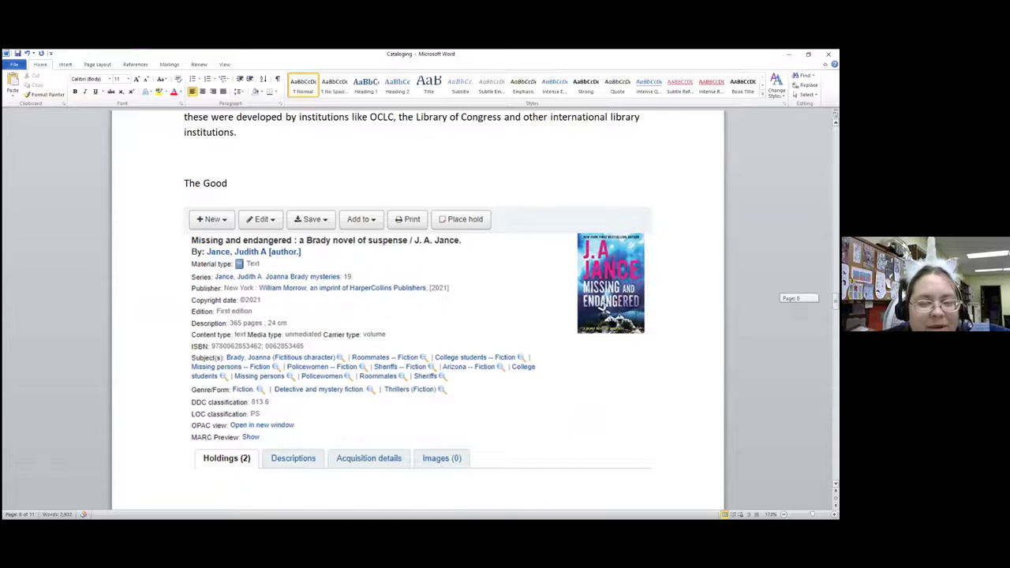
scroll(581, 185, "up", 1)
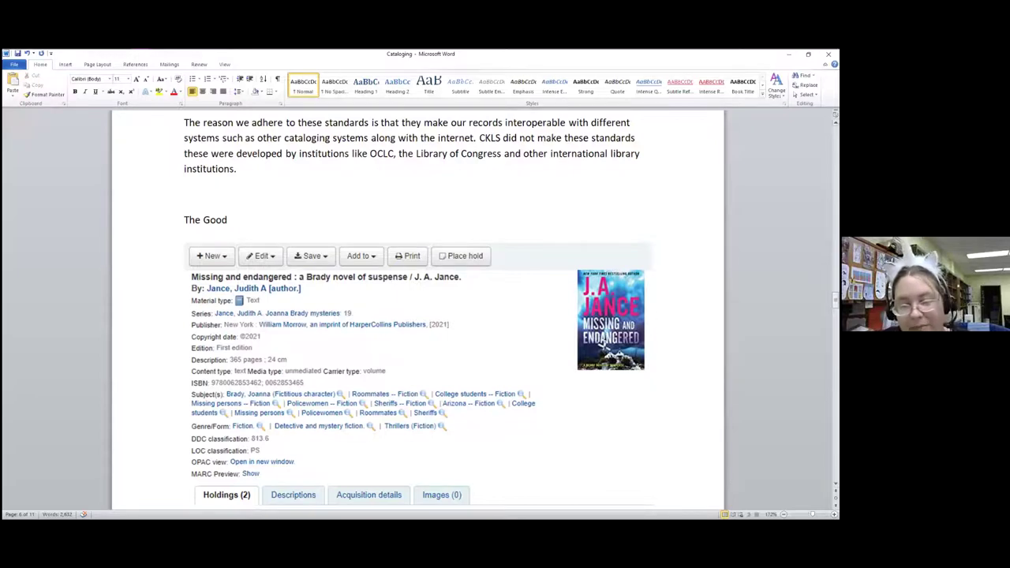
Examine The Bad example record for Missing and Endangered and The Ugly example record for Amish Millionaire
left_click(834, 297)
left_click_drag(834, 297, 834, 316)
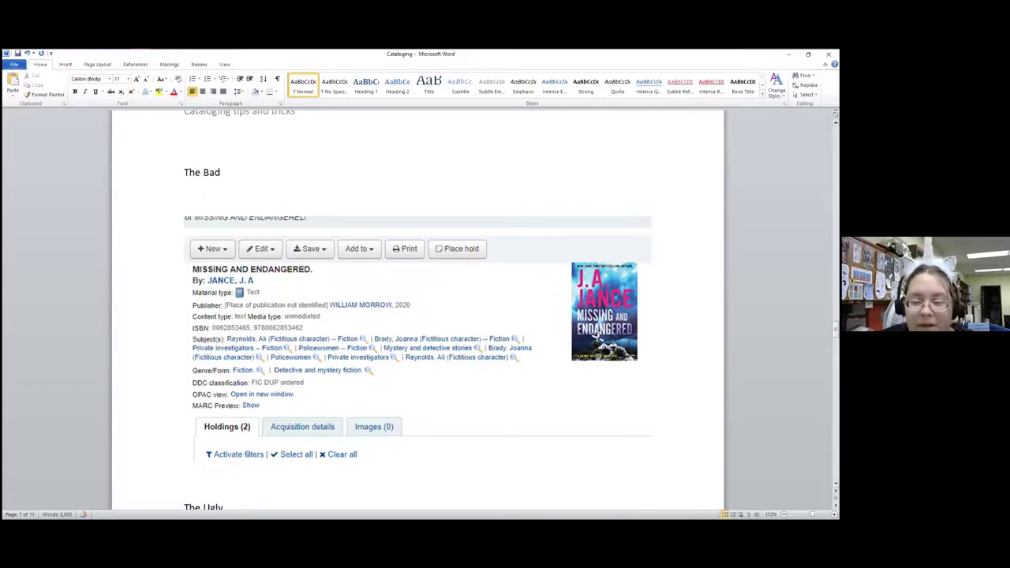
scroll(597, 335, "down", 8)
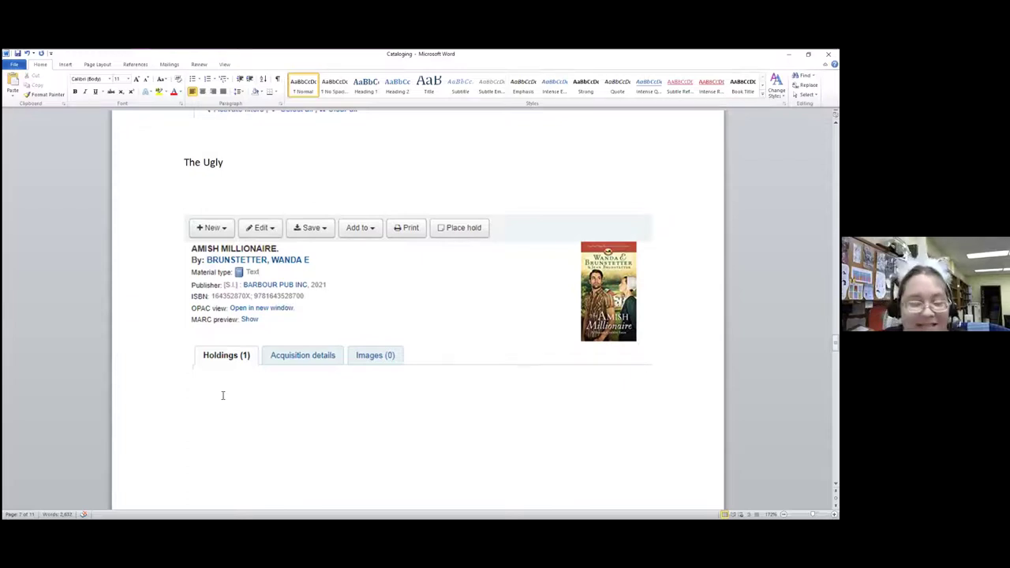
scroll(184, 410, "down", 3)
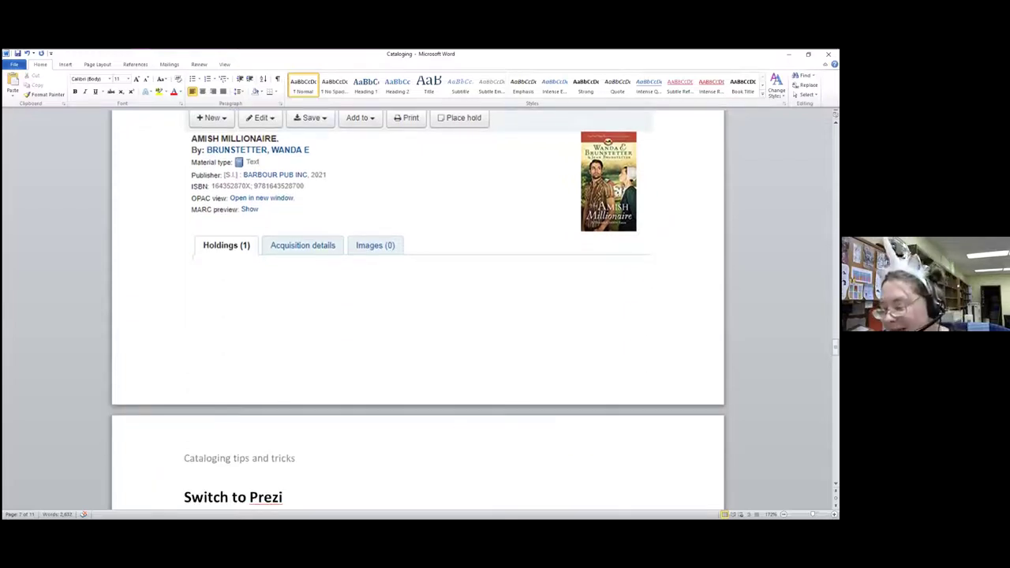